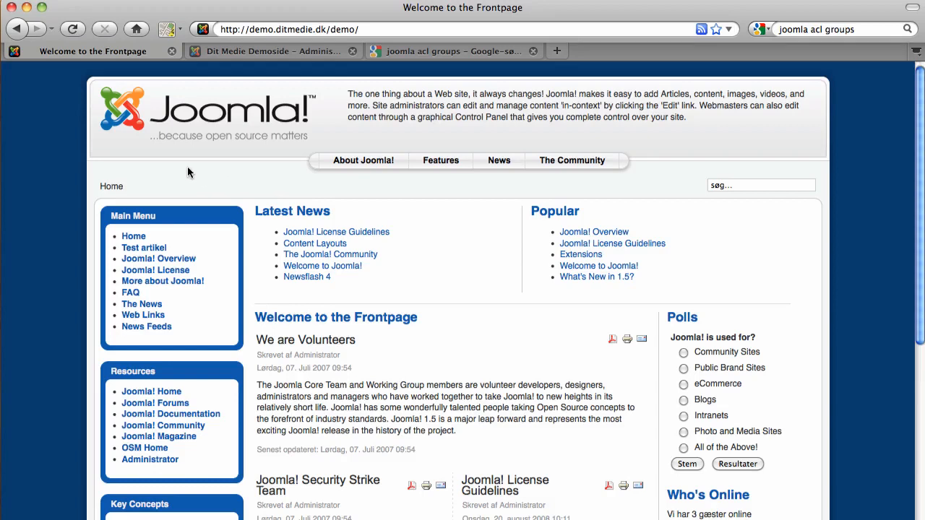
Step: Select the intro paragraph text on the front-end page, then deselect it
left_click_drag(274, 386, 376, 409)
left_click(377, 410)
left_click_drag(921, 244, 912, 209)
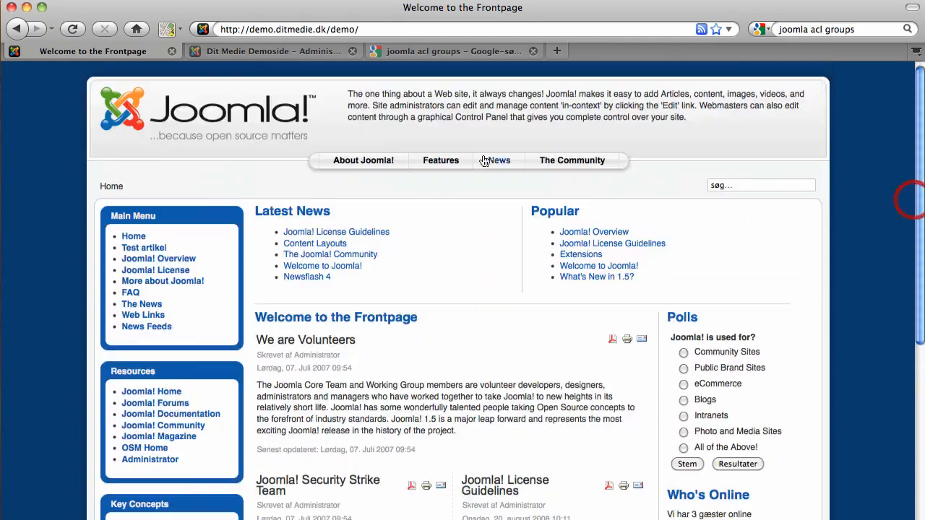
Step: On the administrator login page, enter the admin username and password and log in
left_click(269, 52)
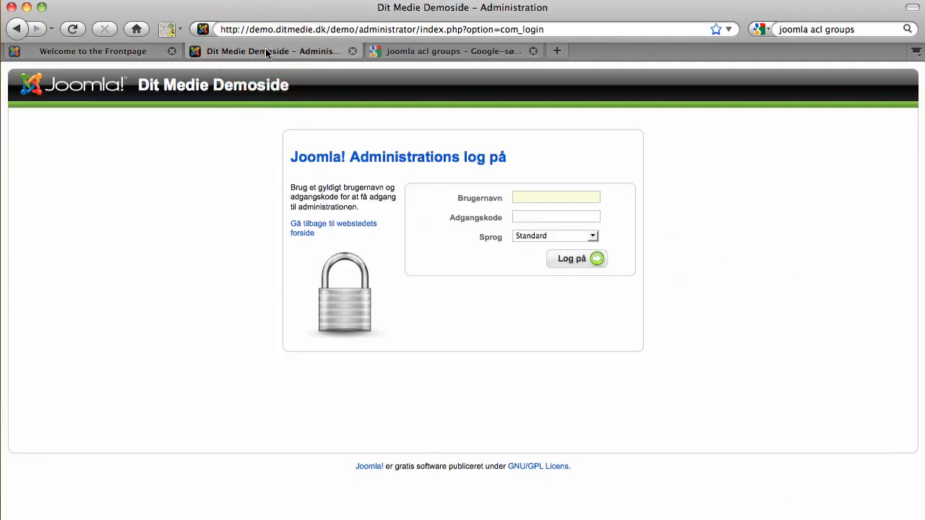
left_click_drag(362, 29, 414, 30)
left_click(541, 197)
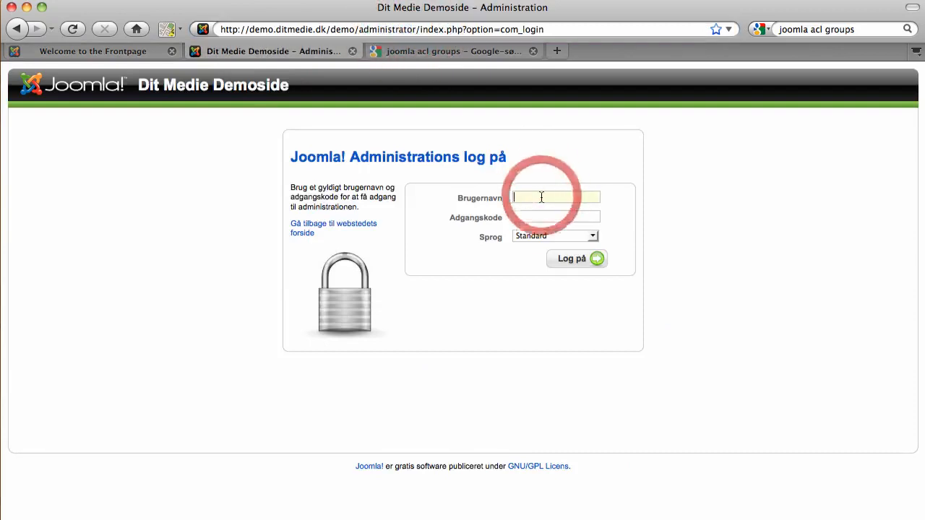
type("admin")
key("Tab")
type("a")
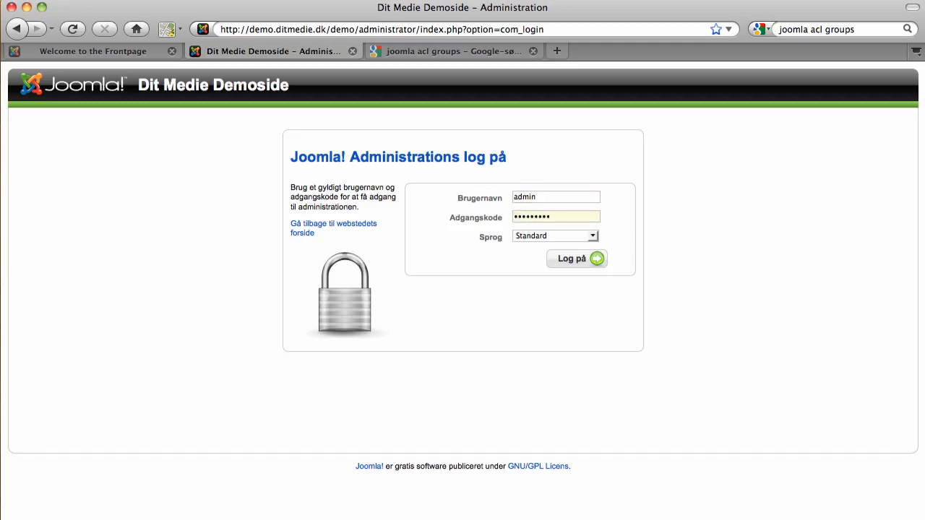
key("Return")
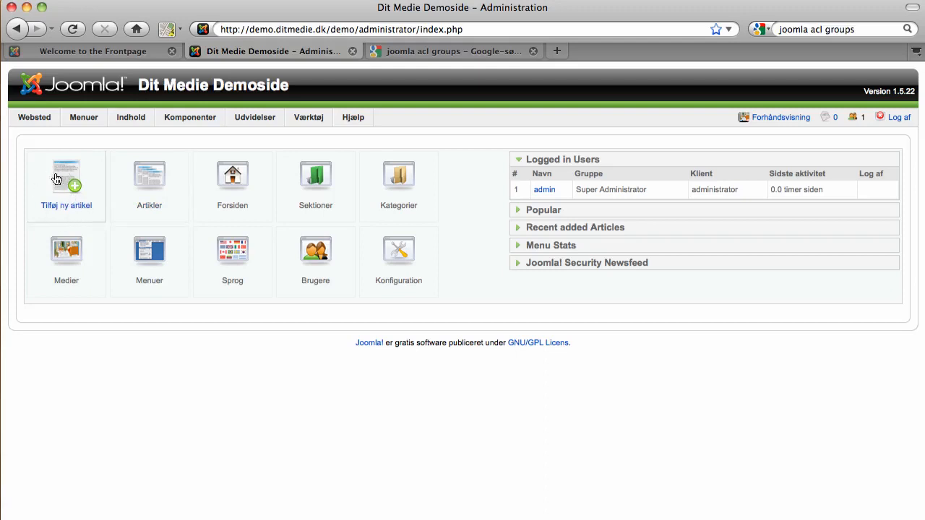
Step: In the article manager, filter by category Latest, then General, and start a new article
left_click(144, 191)
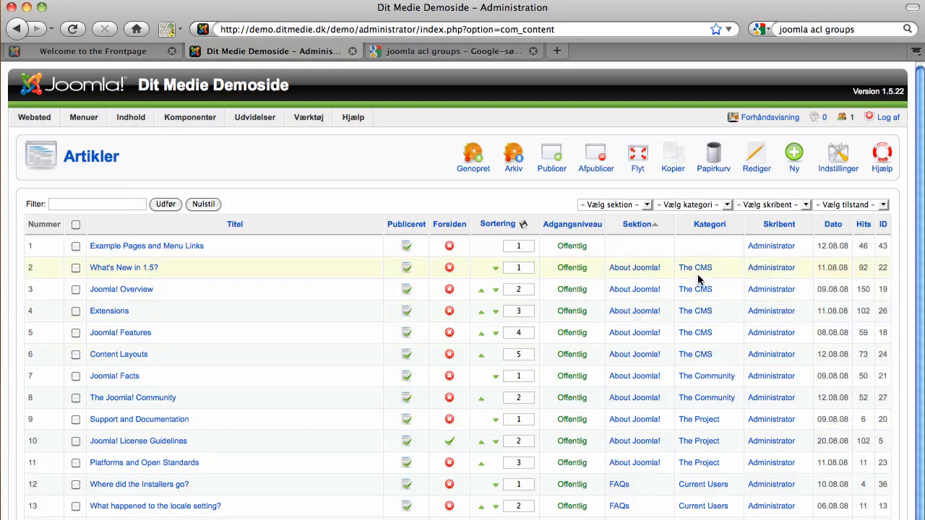
left_click(690, 206)
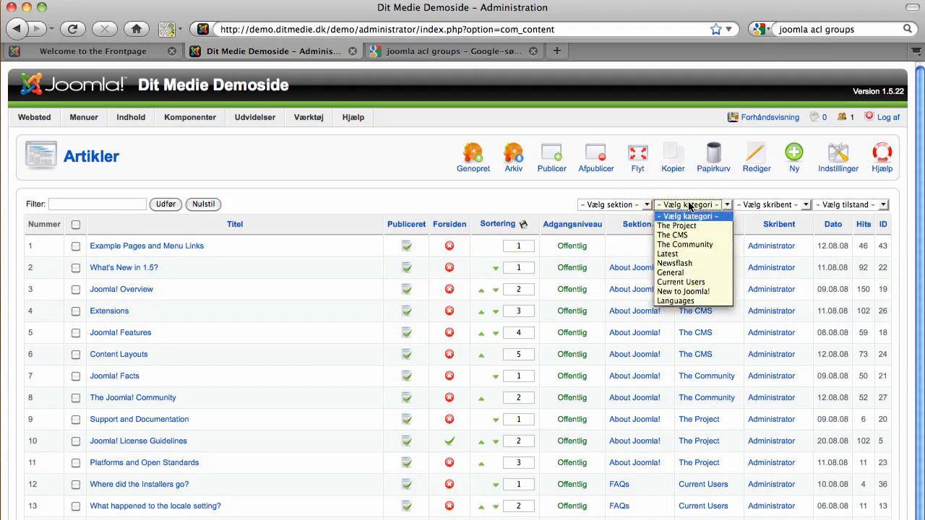
left_click(689, 206)
left_click(611, 205)
left_click(612, 205)
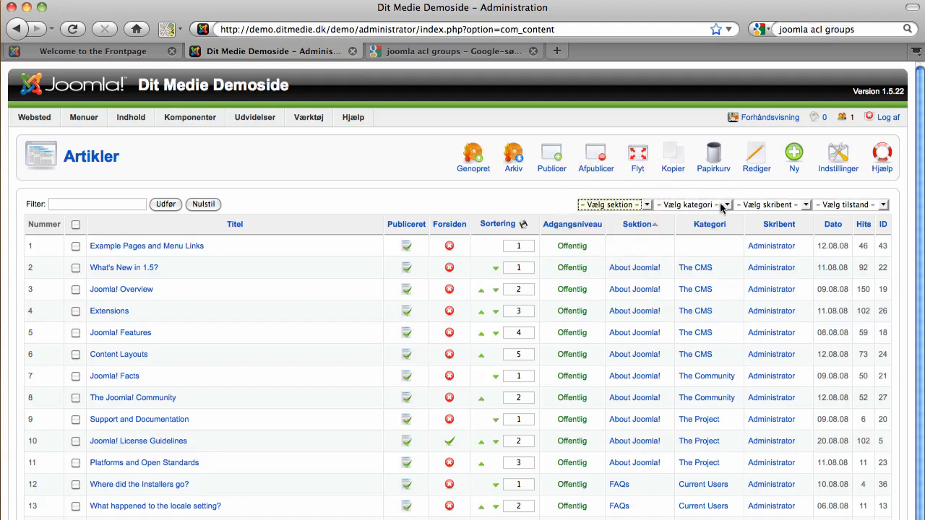
left_click(726, 206)
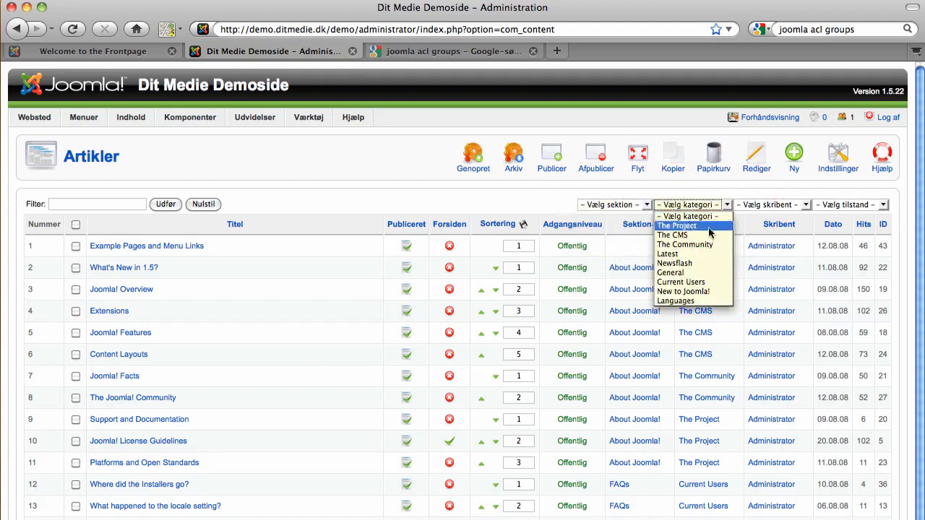
left_click(690, 253)
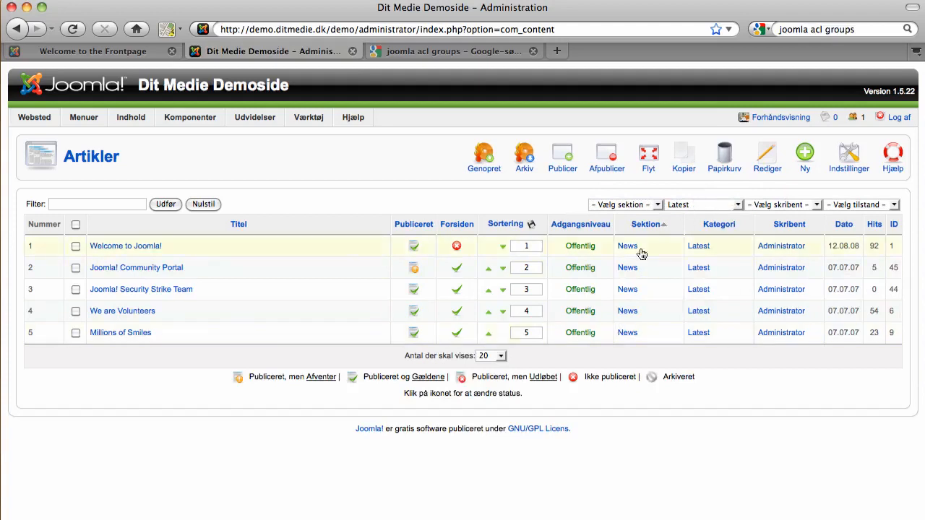
left_click(708, 204)
left_click(697, 274)
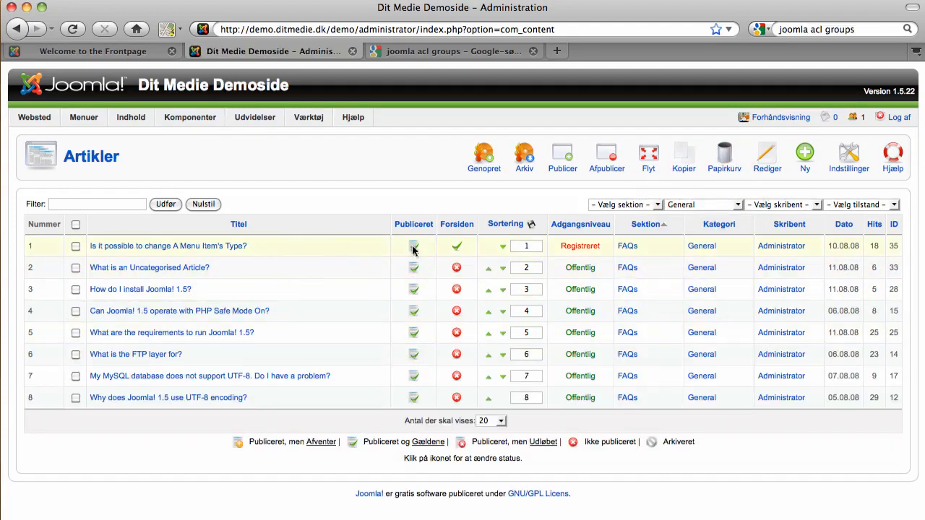
left_click(805, 157)
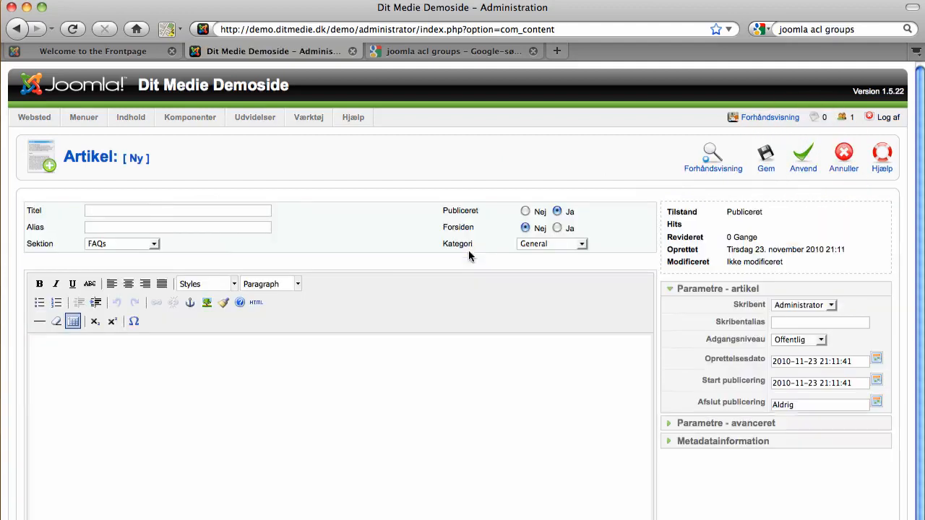
Step: Put the new article in the Usorteret section
left_click(162, 211)
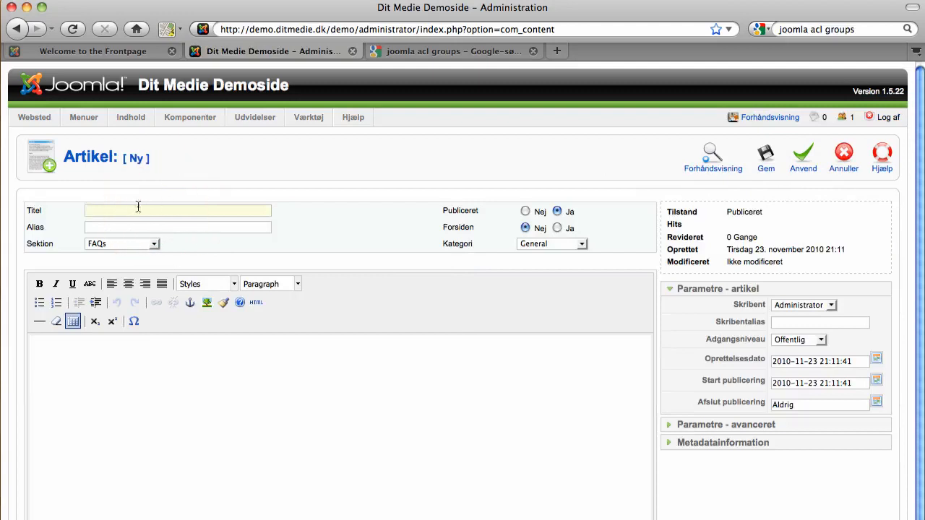
left_click(152, 243)
left_click(152, 243)
left_click(538, 244)
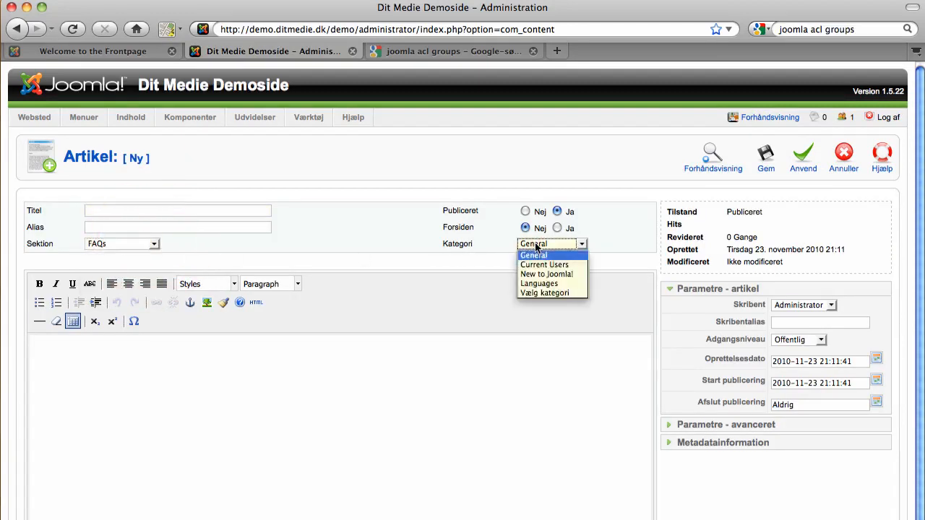
left_click(537, 244)
left_click(131, 246)
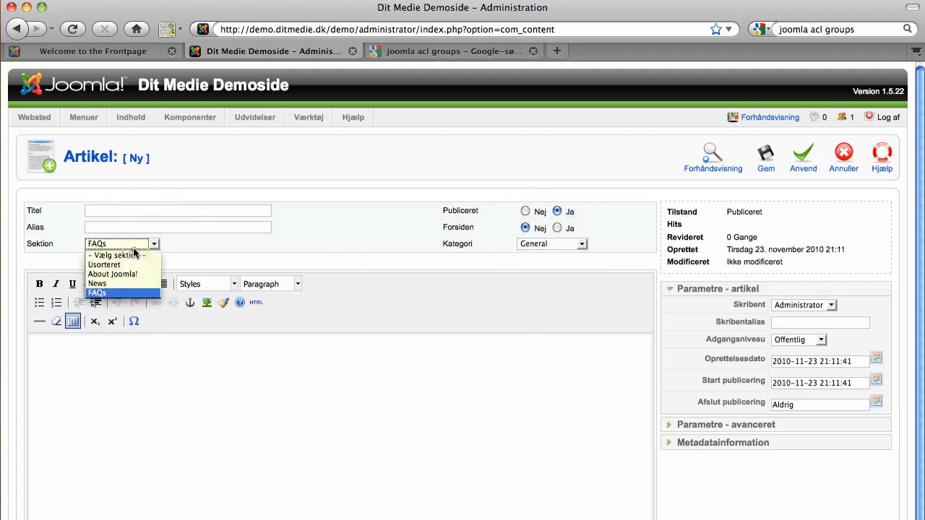
left_click(132, 265)
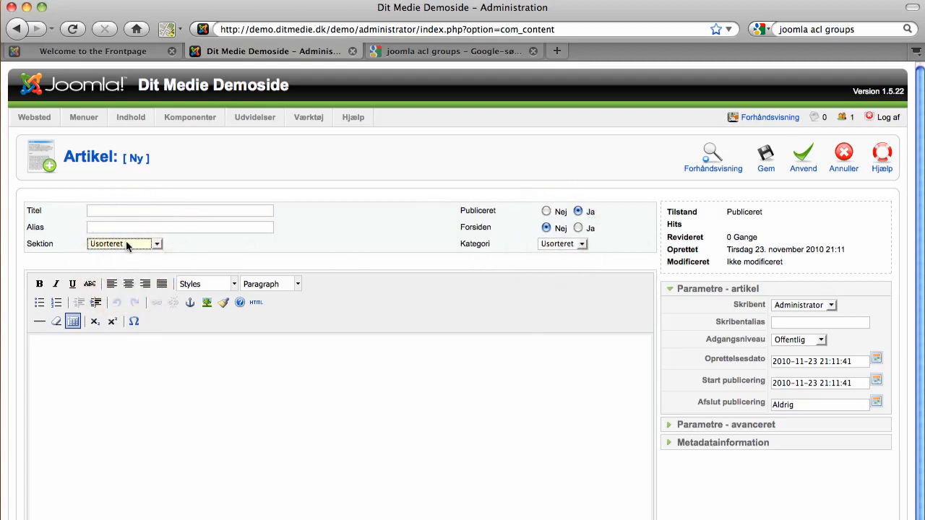
Step: Title the article 'Test artikel' and leave Publiceret set to Ja after toggling it
left_click(149, 210)
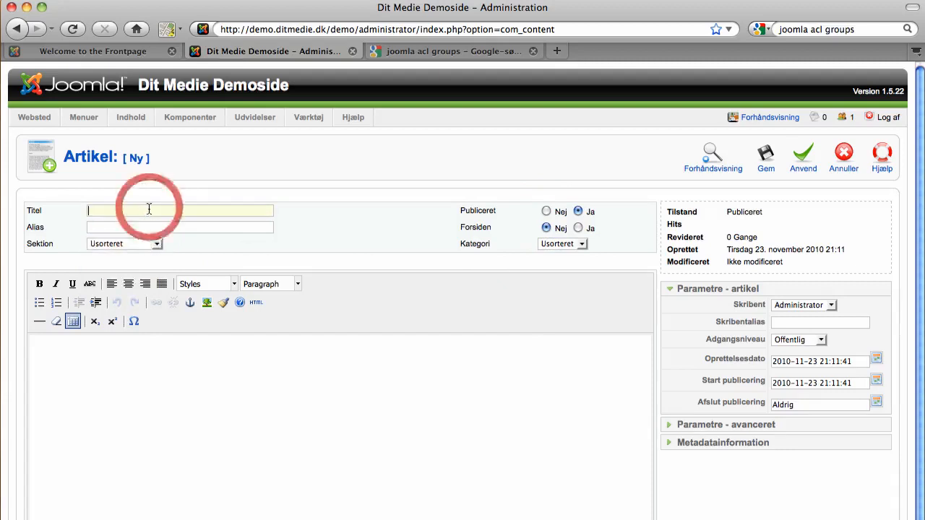
type("Test artikel")
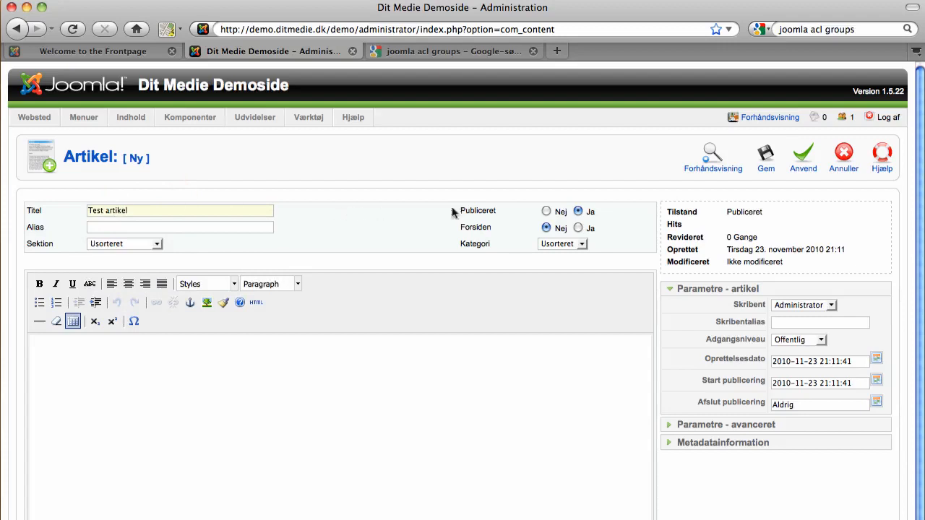
left_click(515, 208)
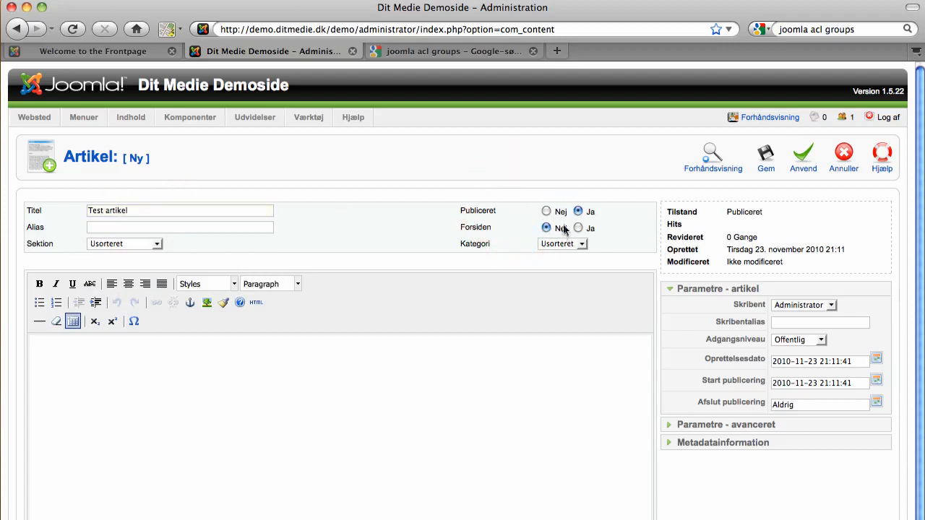
left_click(547, 211)
left_click(577, 210)
left_click(176, 354)
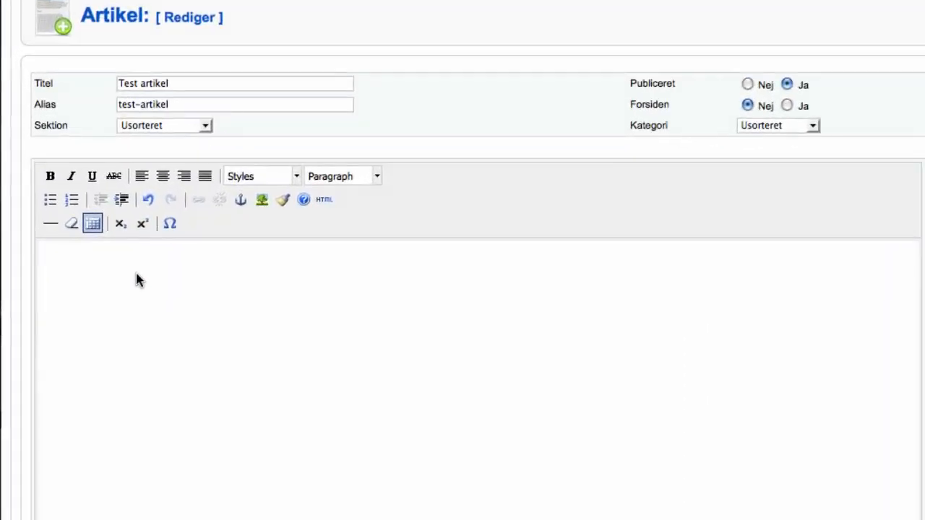
Step: Type 'Test artikel' in the body and paste the sentence many more times
type("Test artikel test test ...")
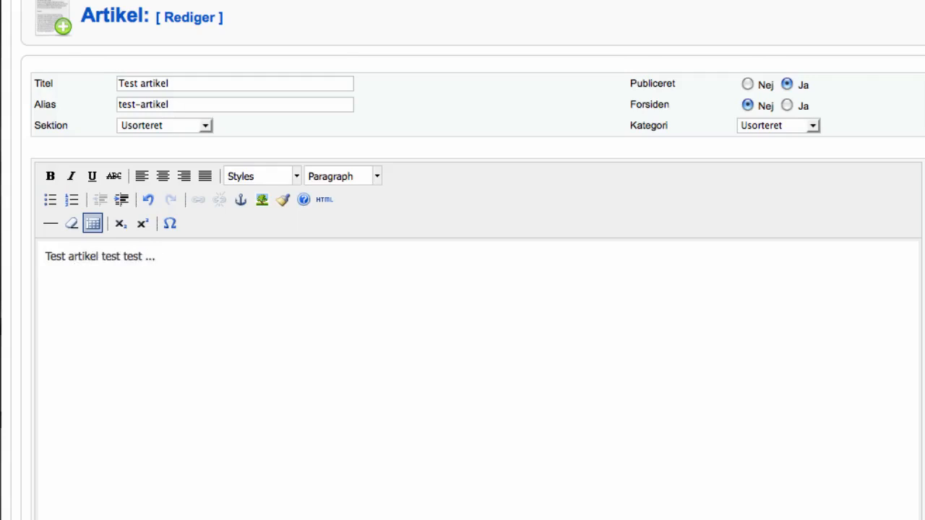
key("super+a")
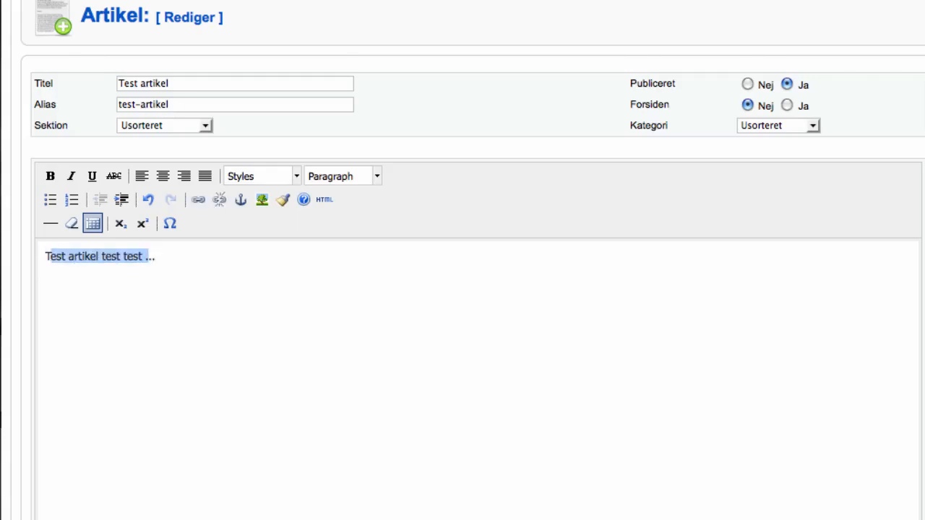
left_click(156, 257)
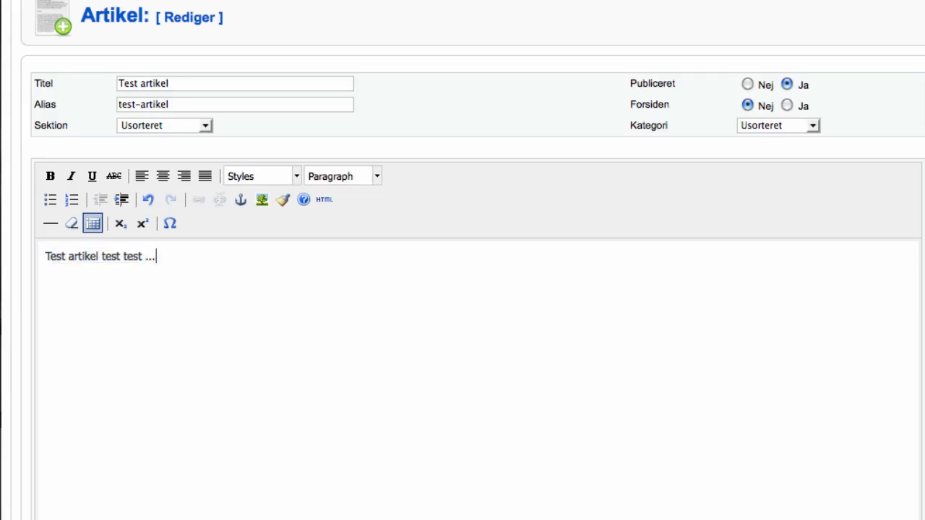
key("super+v")
key("super+v")
key("super+v")
key("super+v")
key("super+v")
key("super+v")
key("super+v")
key("super+v")
key("super+v")
key("super+v")
key("super+v")
key("super+v")
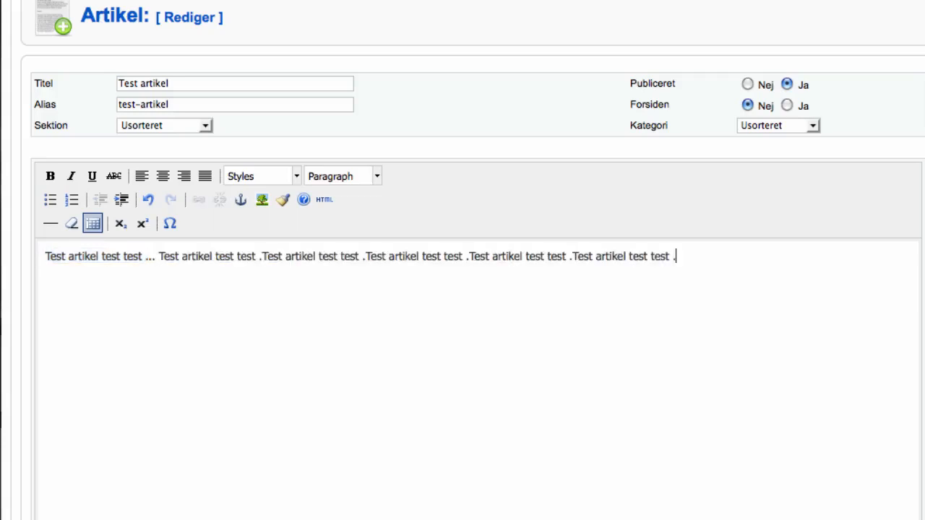
key("super+v")
key("super+v")
key("super+v")
key("super+v")
key("super+v")
key("super+v")
key("super+v")
key("super+v")
key("super+v")
key("super+v")
key("super+v")
key("super+v")
key("super+v")
key("super+v")
key("super+v")
key("super+v")
key("super+v")
key("super+v")
key("super+v")
key("super+v")
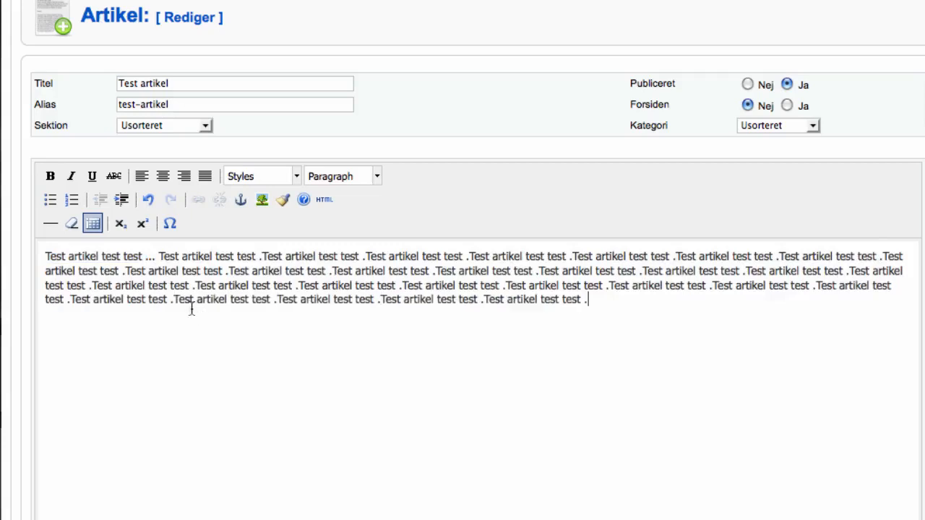
Step: Make 'artikel test test' in the first line bold and italic
left_click(184, 299)
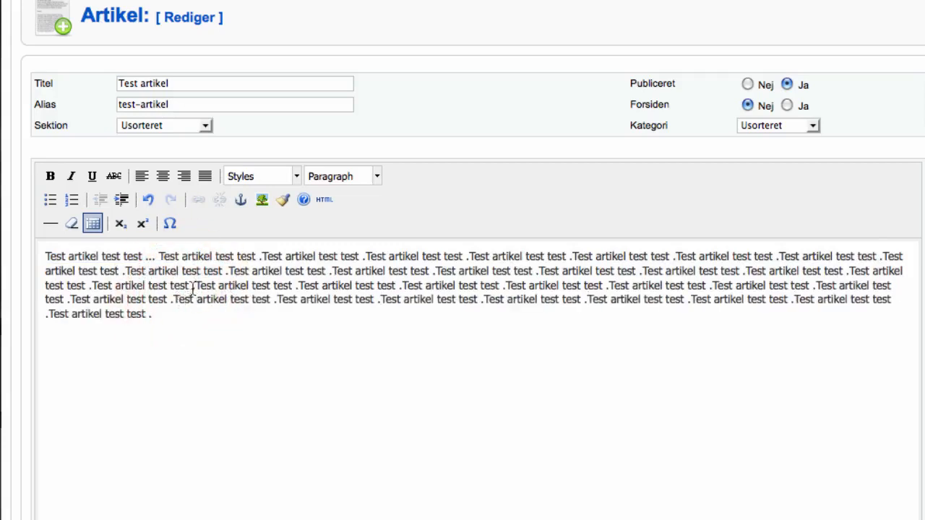
left_click_drag(145, 258, 67, 258)
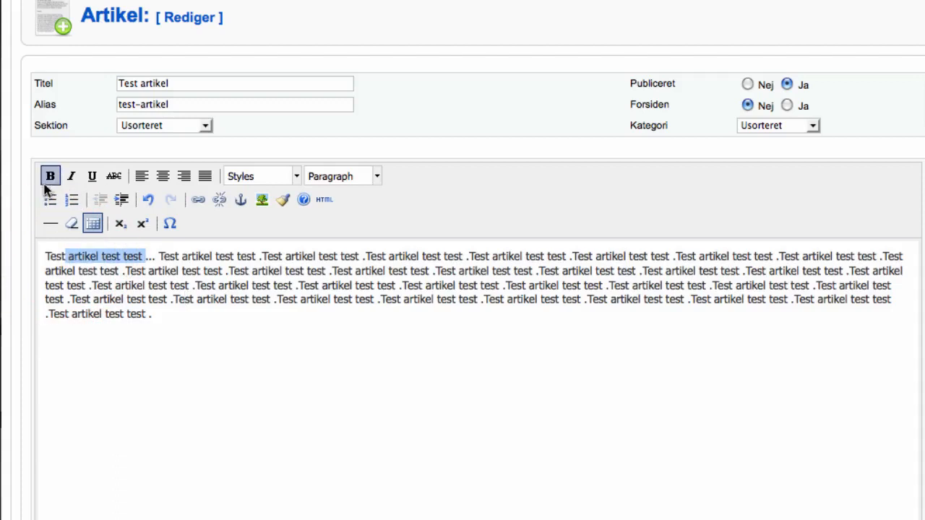
left_click(50, 177)
left_click(70, 178)
left_click(182, 264)
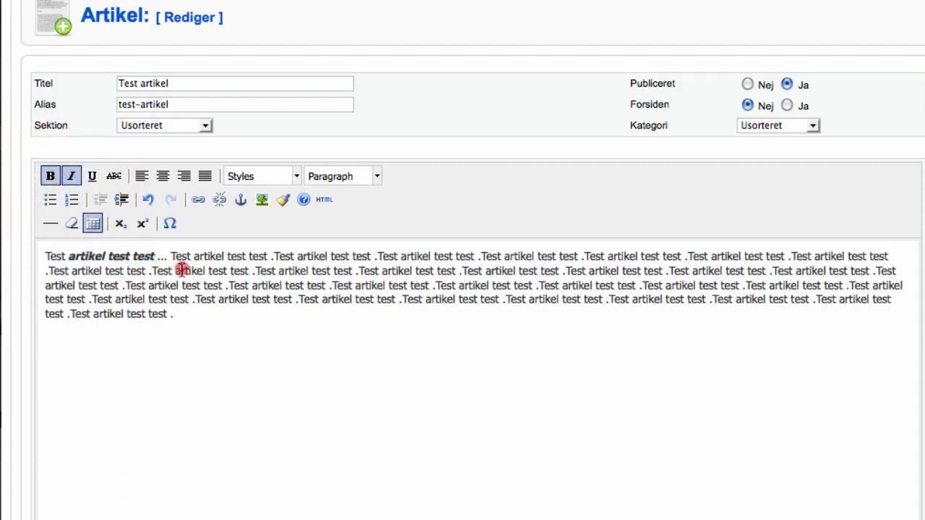
left_click_drag(193, 259, 282, 267)
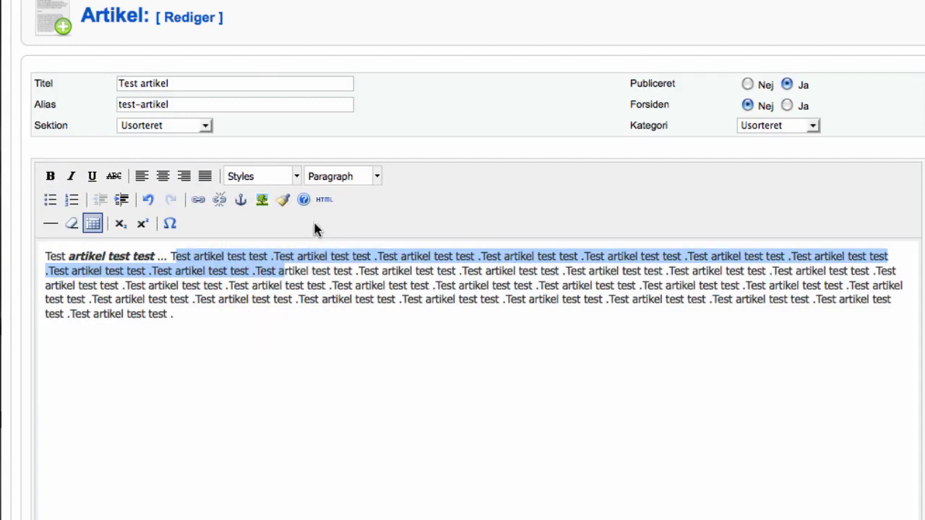
left_click(116, 267)
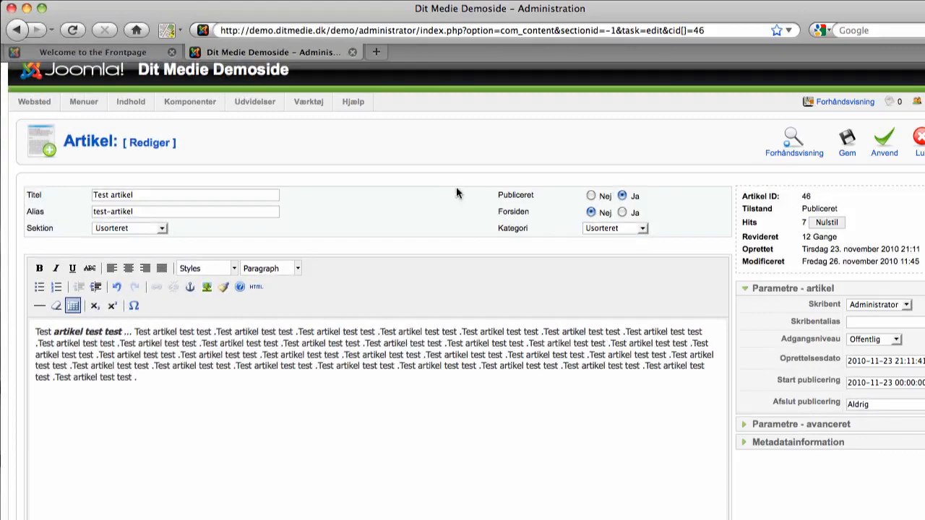
Step: Save the article, make Editor - JCE 1.5.6 the default WYSIWYG editor, and reopen Test artikel
left_click(856, 138)
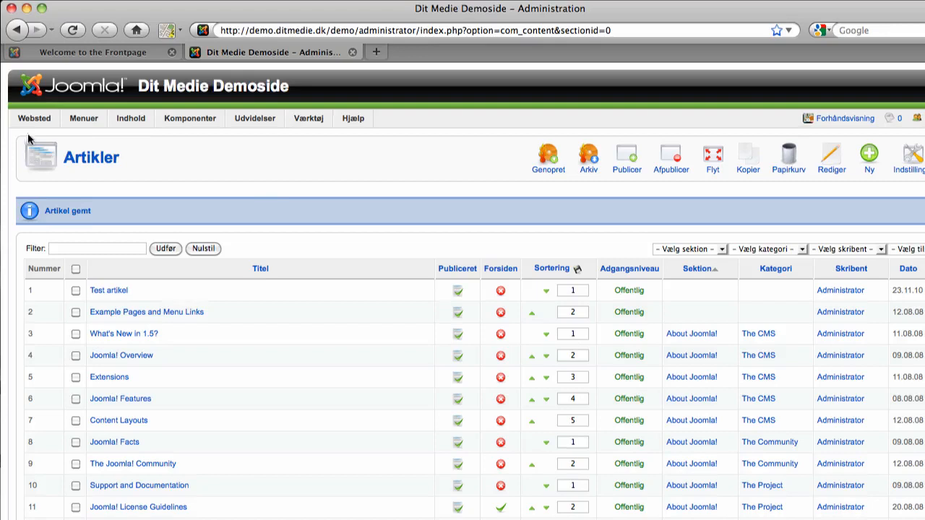
mouse_move(30, 119)
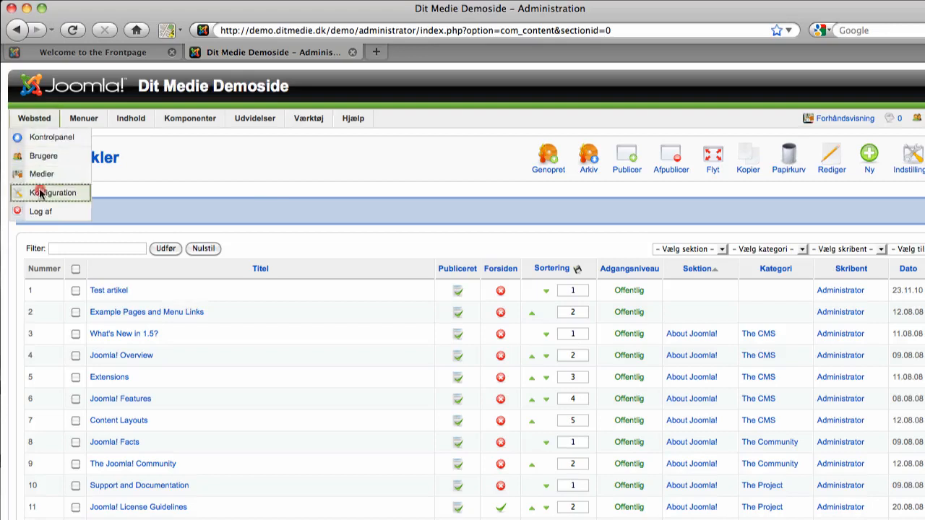
left_click(36, 191)
left_click(218, 330)
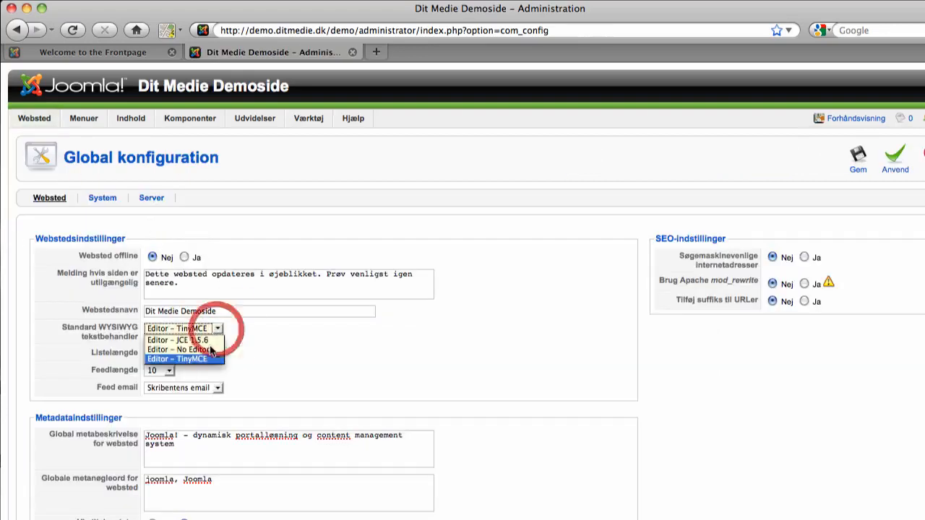
left_click(208, 340)
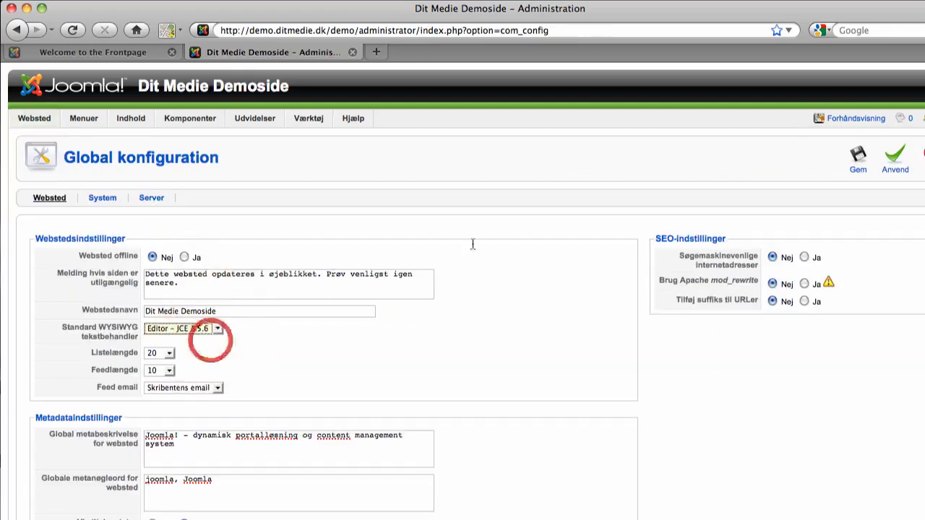
left_click(857, 159)
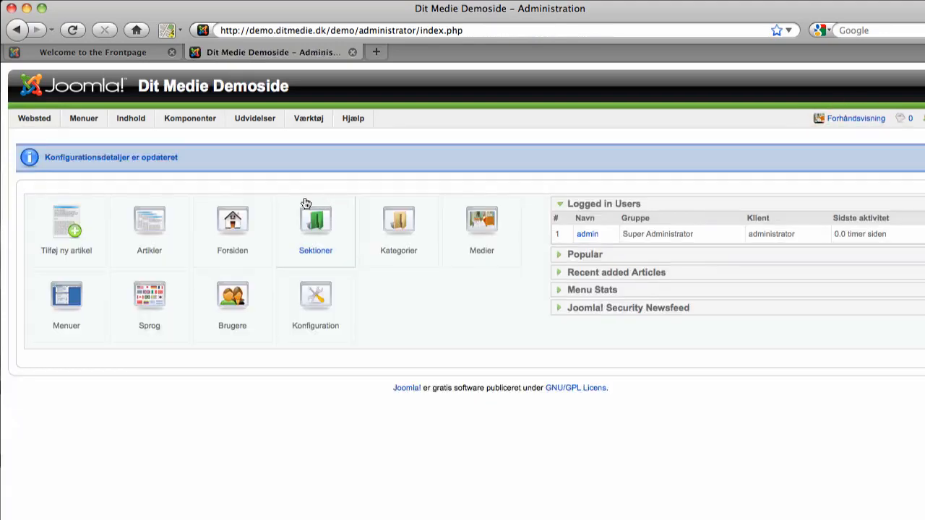
left_click(126, 229)
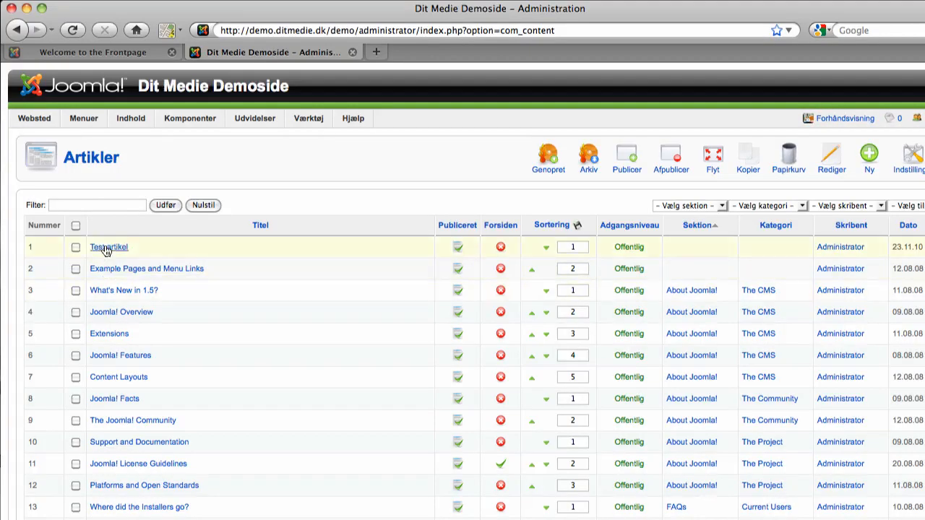
left_click(107, 247)
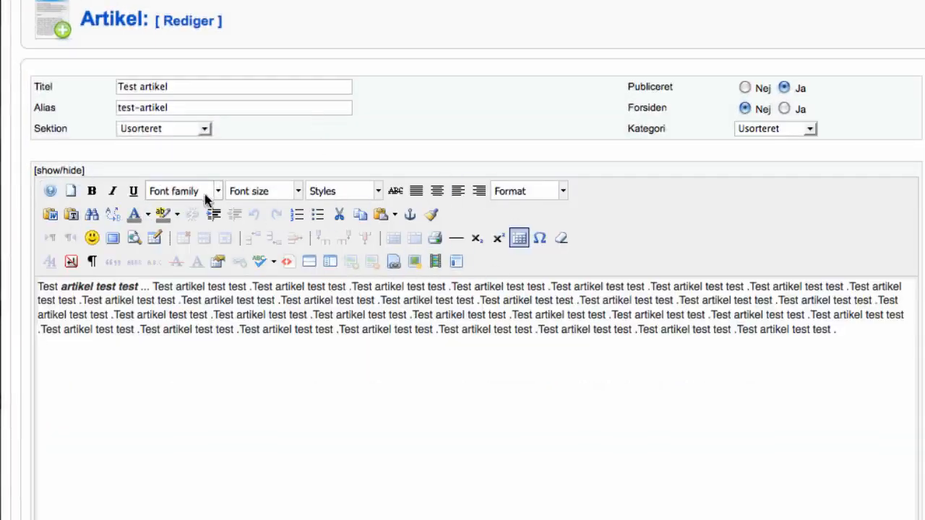
Step: Place the insertion point in Test artikel's body text in the JCE editor
left_click(159, 312)
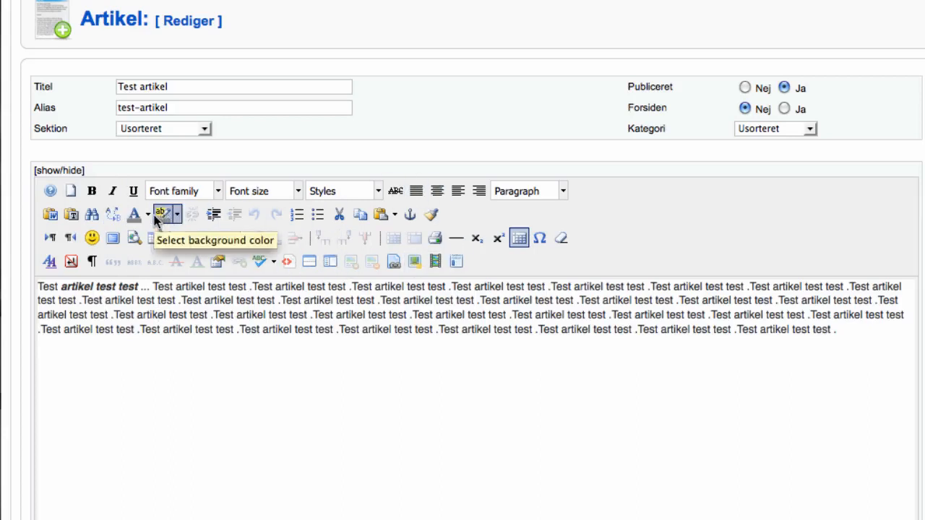
left_click(182, 301)
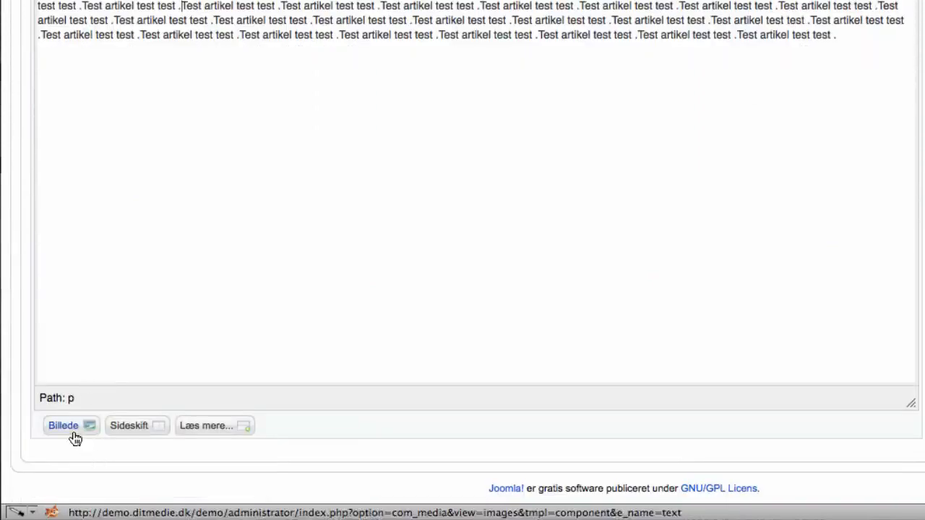
Step: Insert joomla-dev_cycle.png from images/stories below the opening text, then select it
left_click(70, 428)
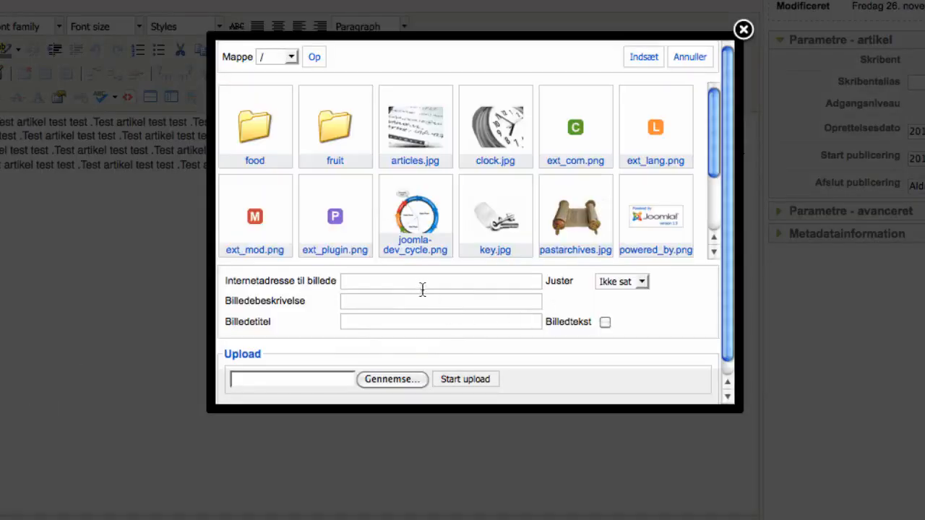
left_click(422, 289)
left_click(409, 215)
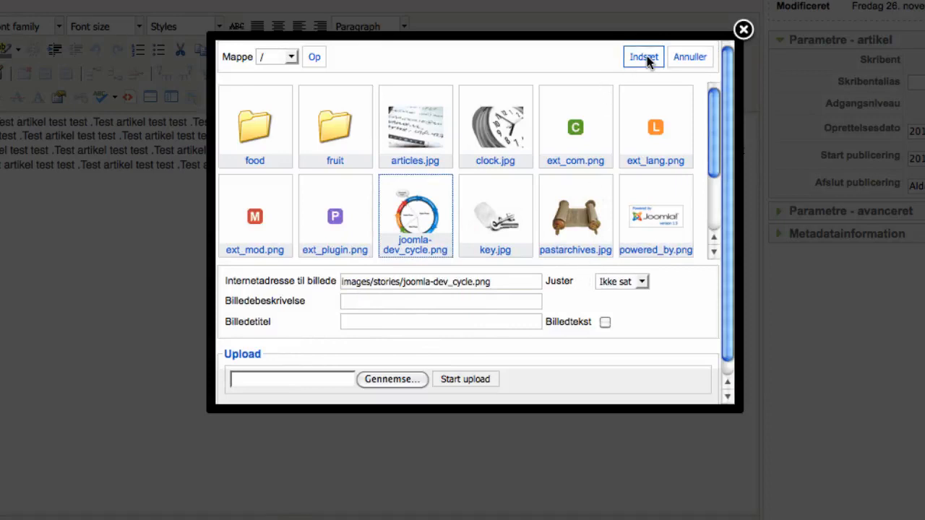
left_click(381, 381)
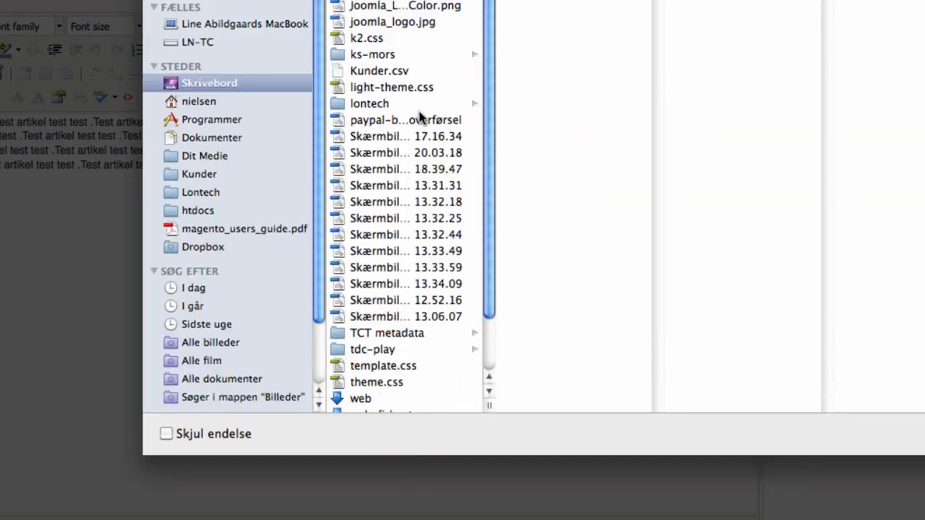
double_click(380, 137)
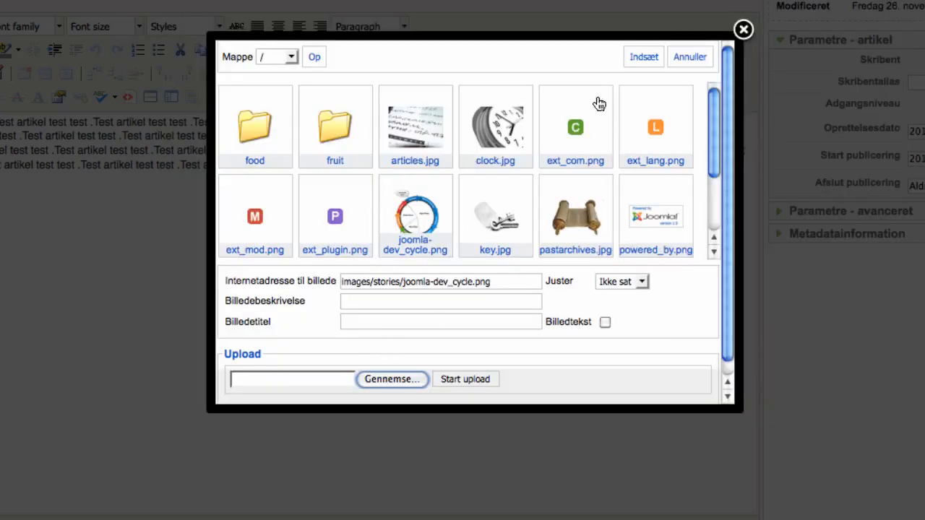
left_click(642, 58)
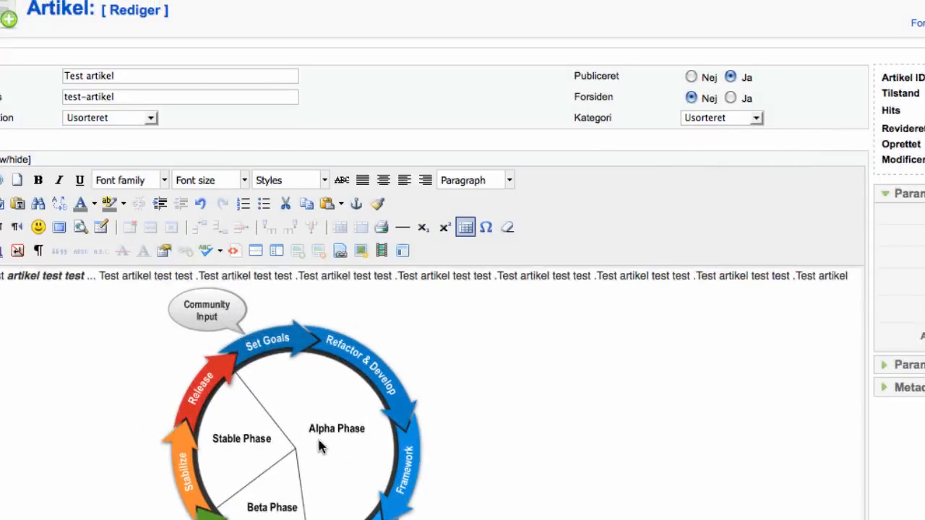
left_click(319, 443)
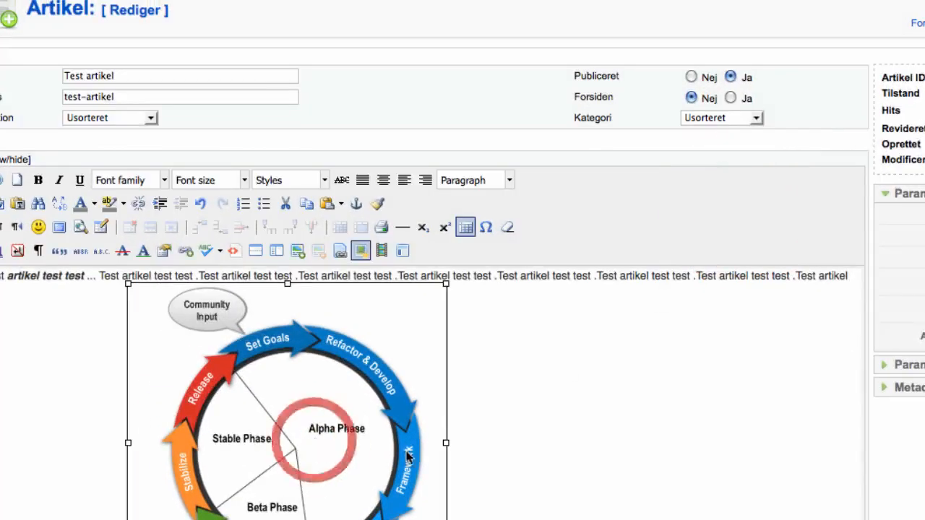
left_click(473, 413)
left_click(300, 417)
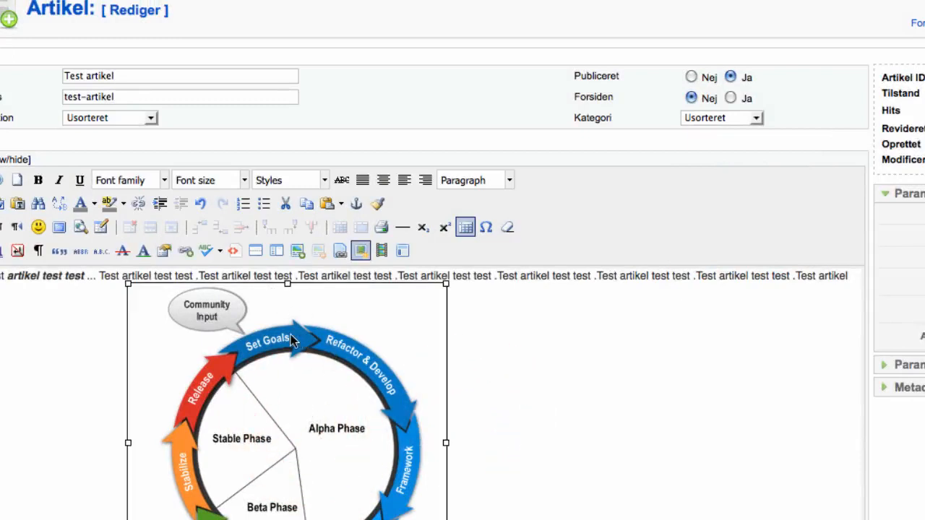
Step: In the image properties, float the image Left with right margin 10 and bottom margin 5
left_click(341, 252)
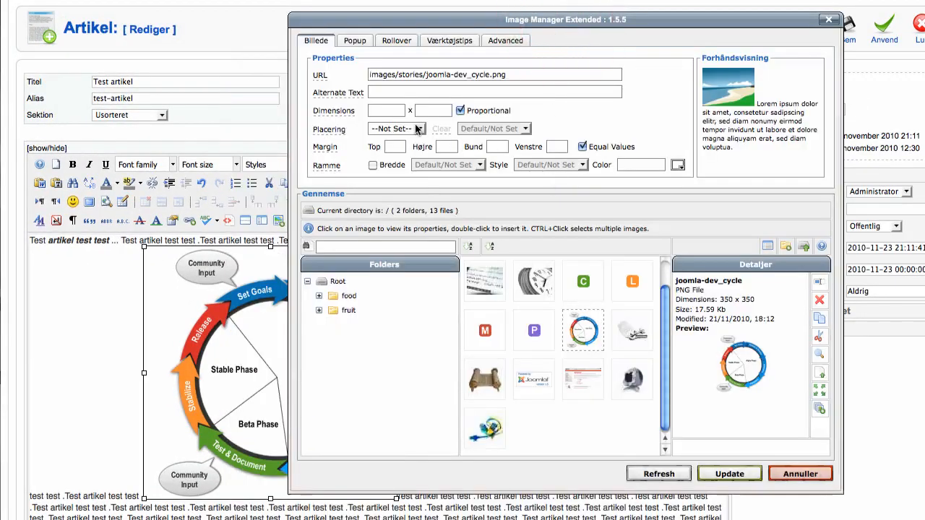
left_click(416, 129)
left_click(403, 182)
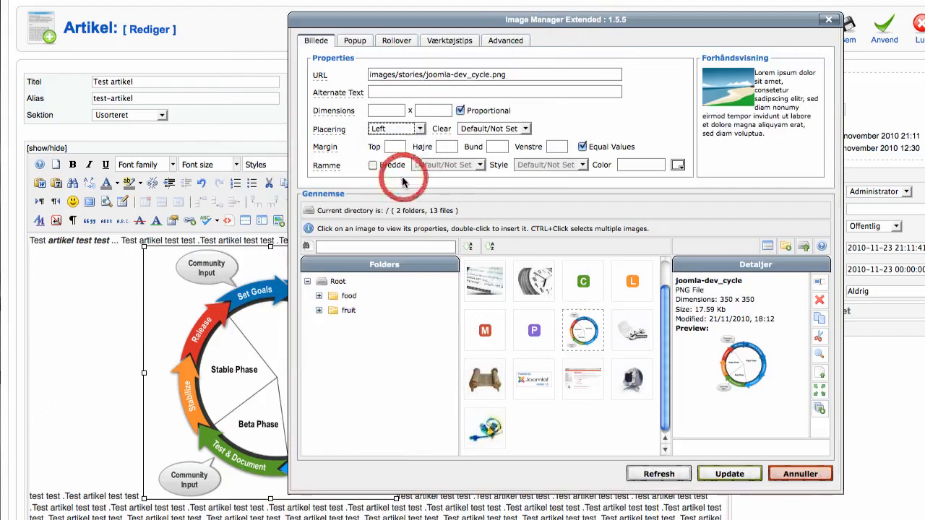
left_click(374, 109)
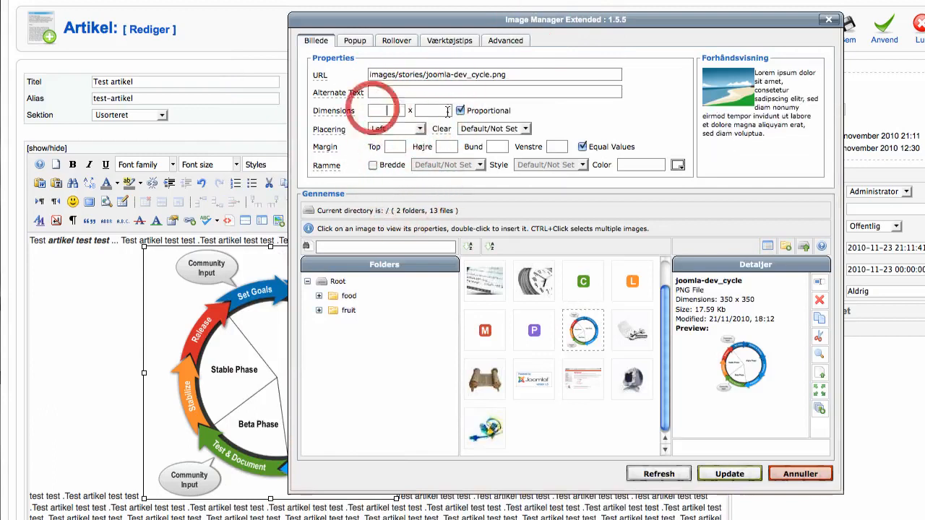
left_click(582, 147)
left_click(448, 147)
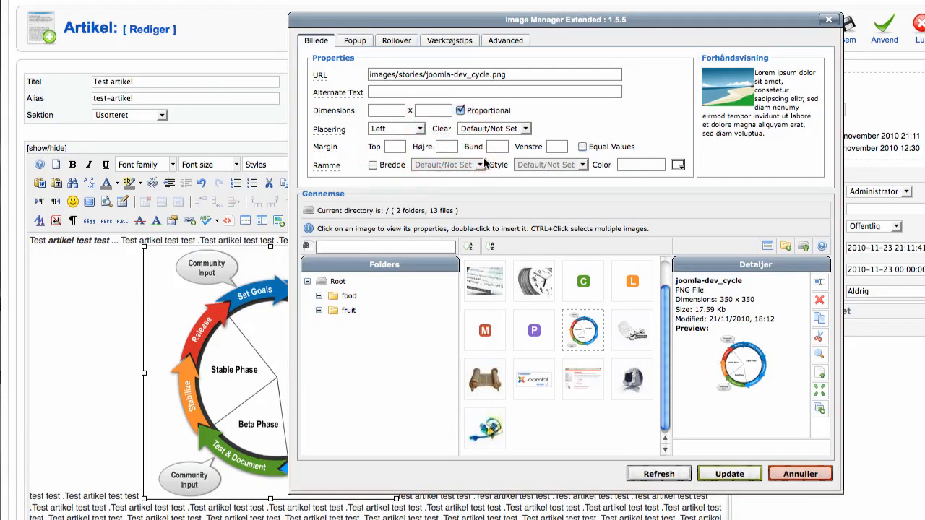
key("Tab")
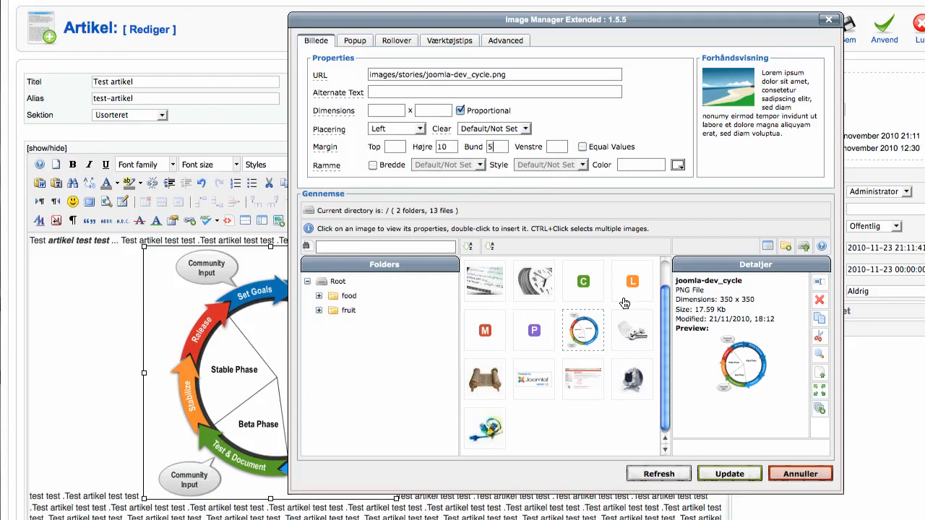
Step: Pick peas in the fruit folder and check the thumbnail upload option without uploading
left_click_drag(663, 304, 665, 273)
double_click(491, 281)
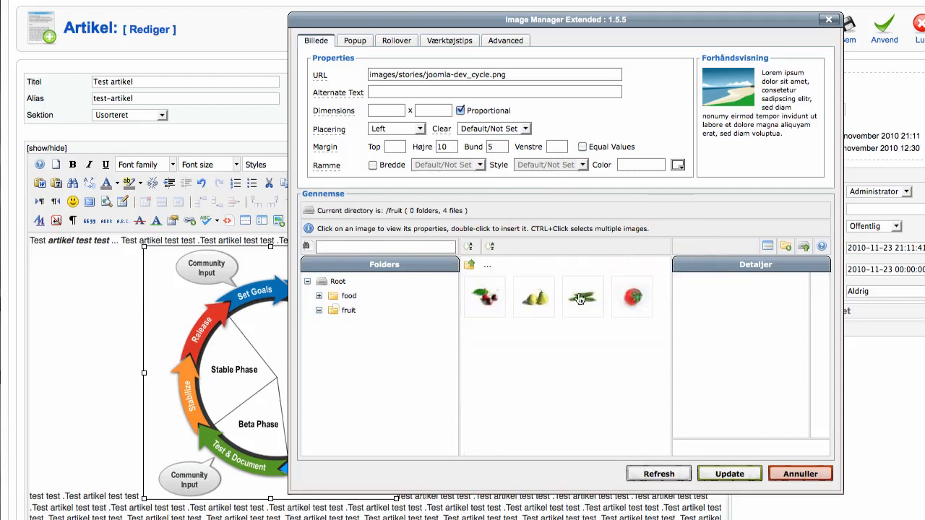
left_click(576, 300)
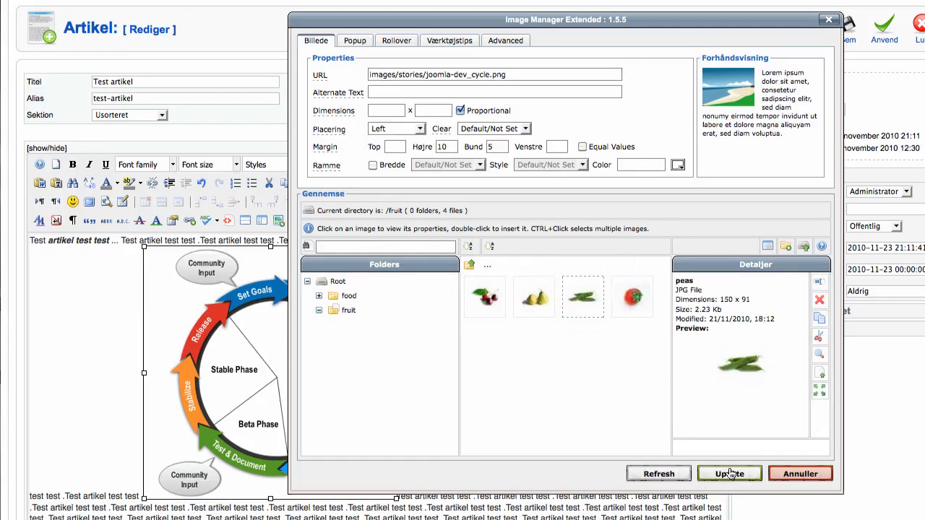
left_click(803, 248)
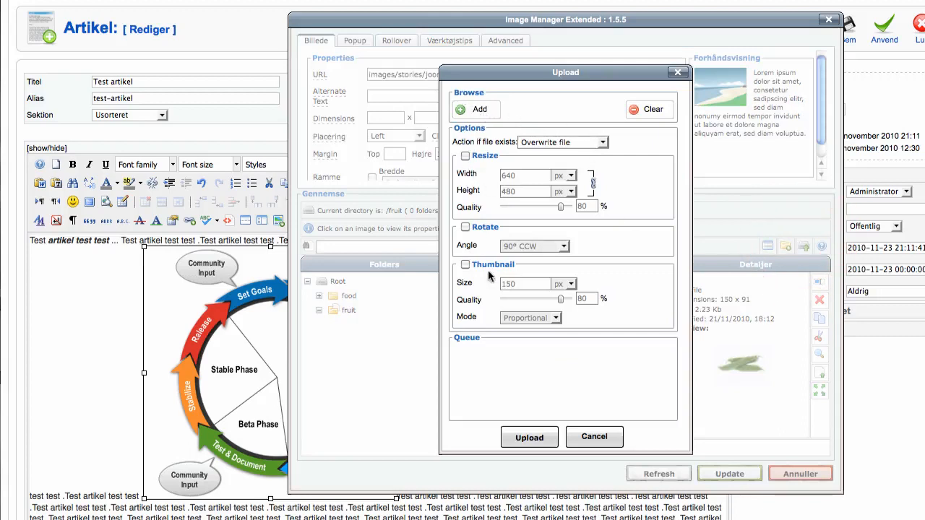
left_click(466, 265)
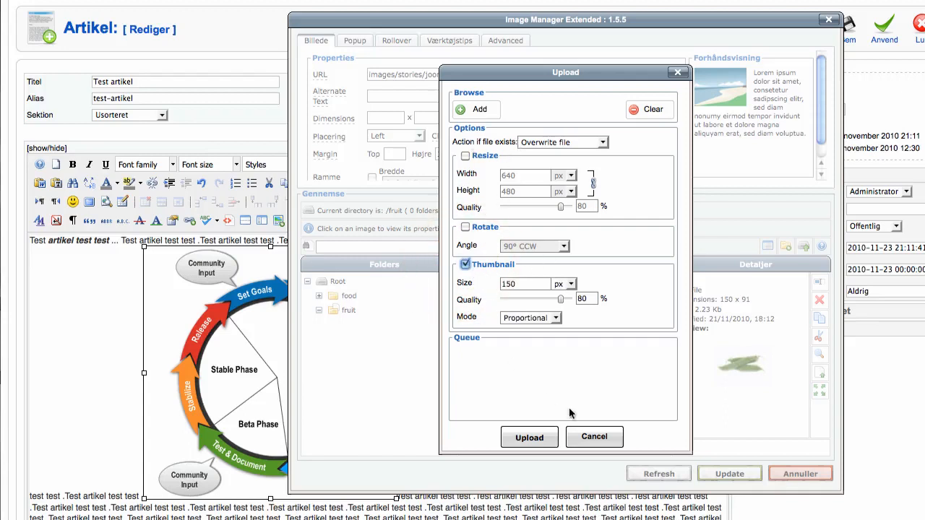
left_click(594, 438)
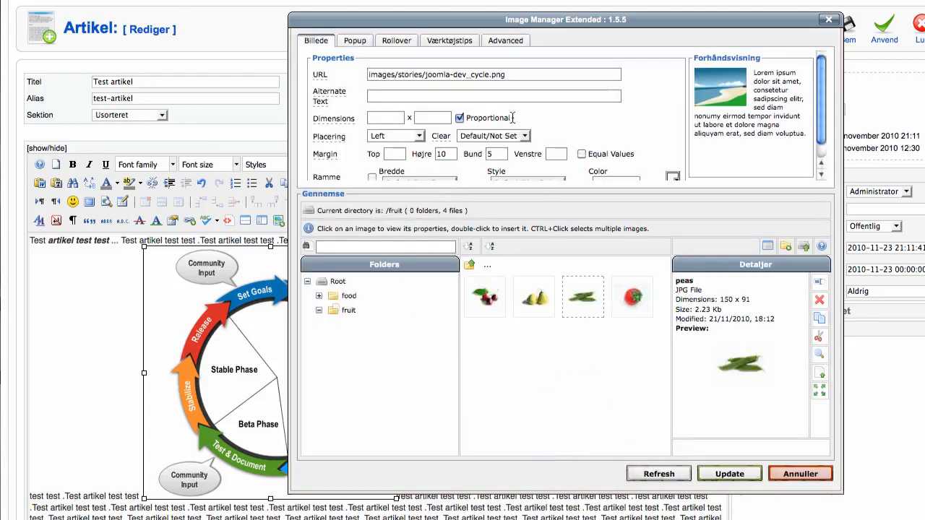
Step: Replace the diagram with peas.jpg, alt text 'peas', in the article
left_click(727, 475)
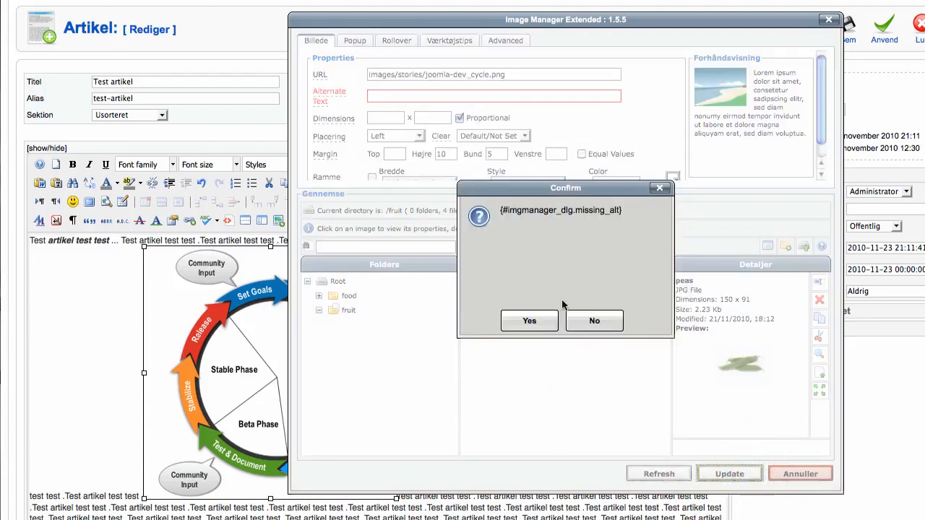
left_click(578, 320)
left_click(582, 298)
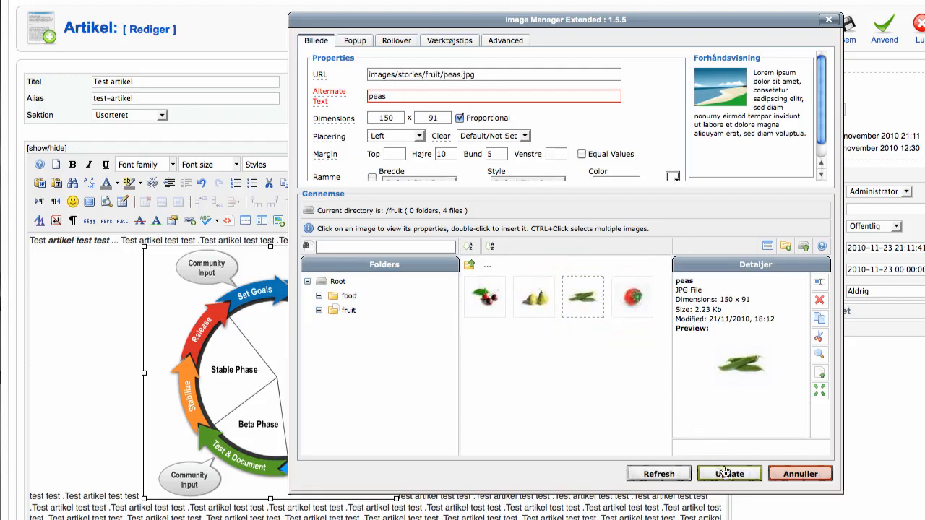
left_click(728, 473)
left_click(190, 334)
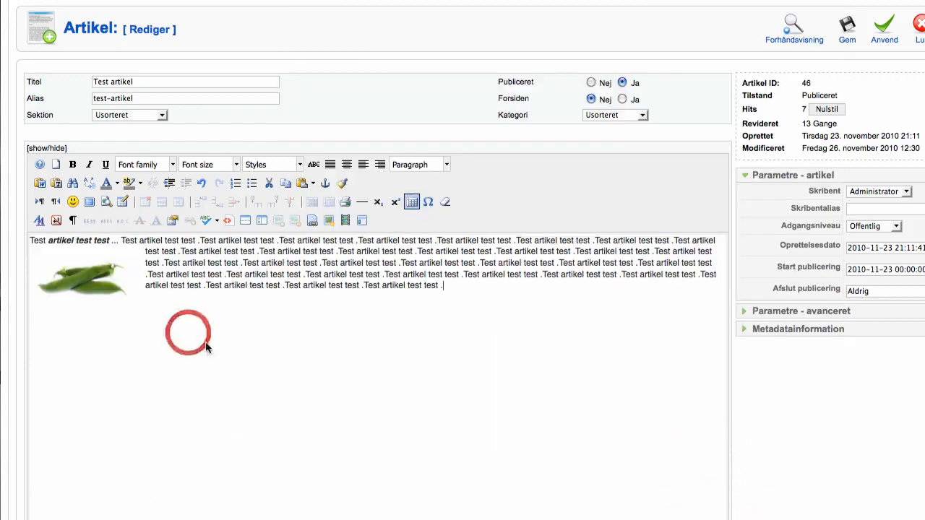
left_click(92, 285)
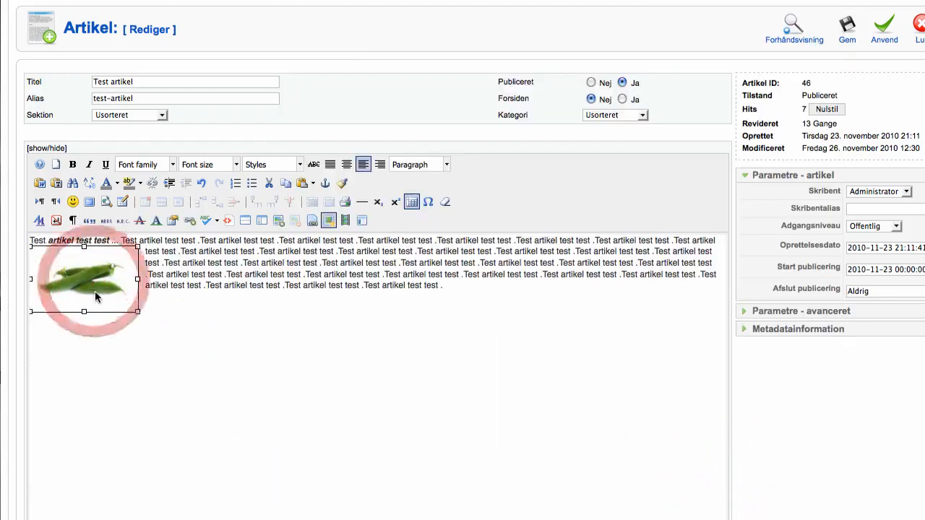
left_click(166, 276)
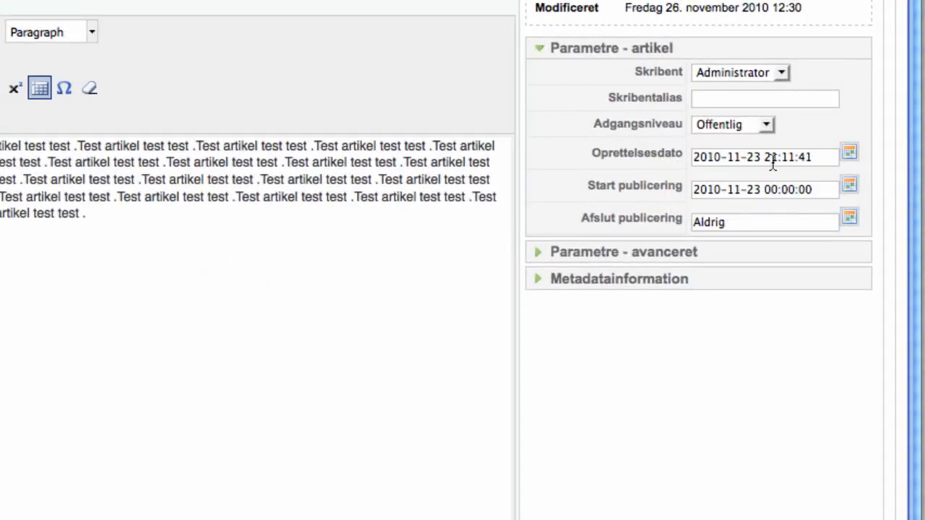
left_click_drag(799, 189, 827, 196)
left_click(815, 188)
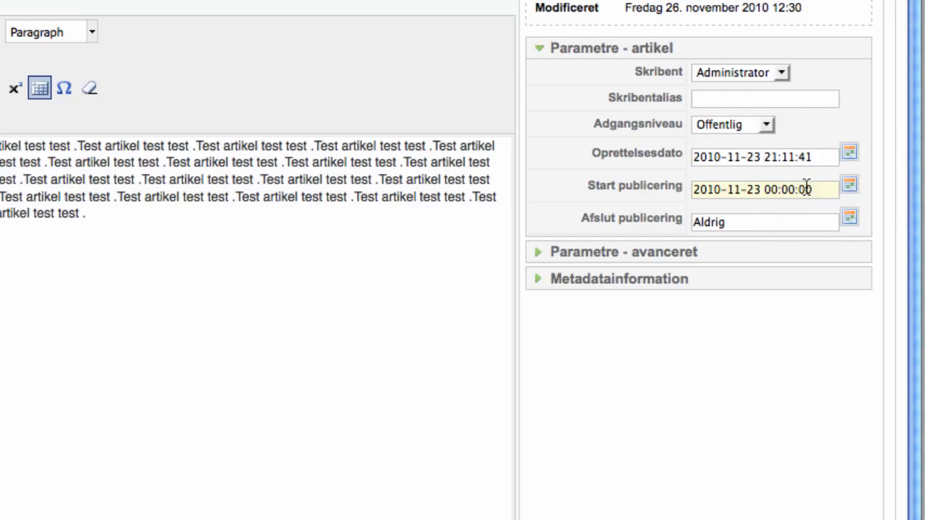
left_click(641, 191)
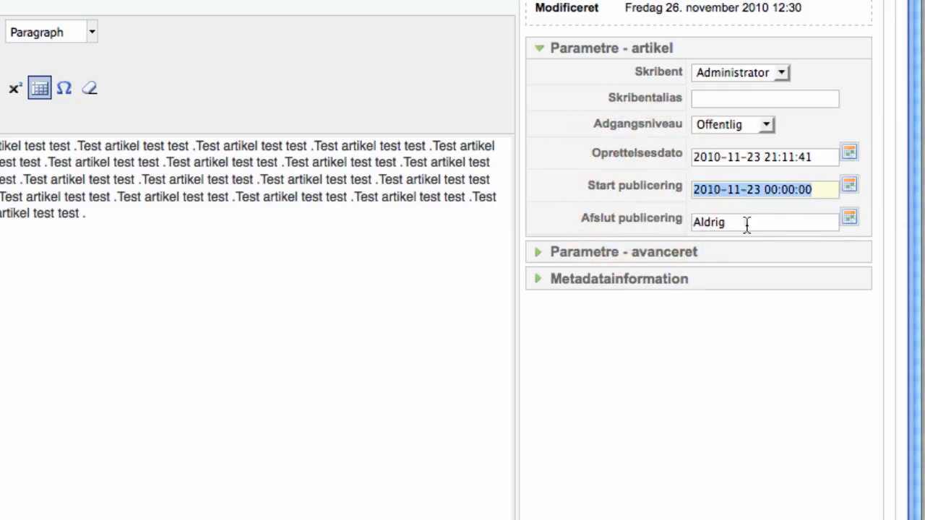
left_click(748, 224)
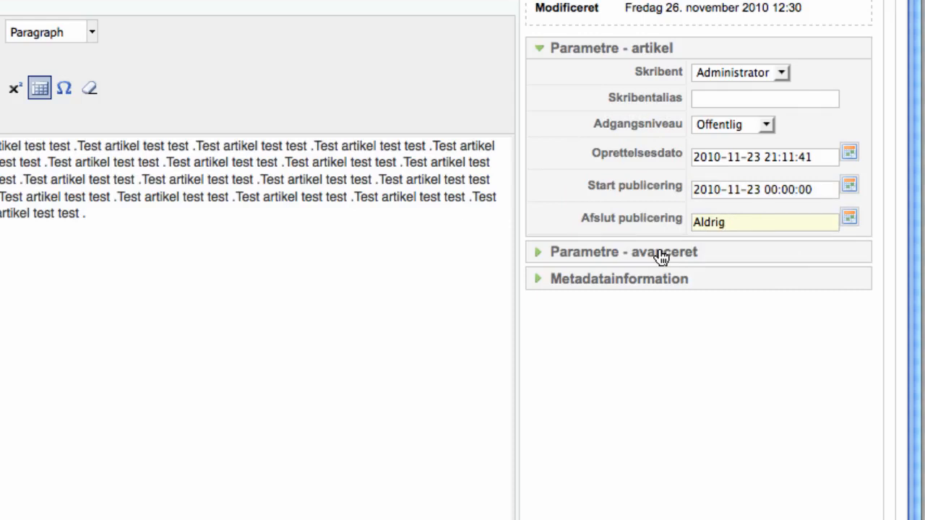
Step: Expand the advanced parameters and keep the author name display at Brug global
left_click(558, 253)
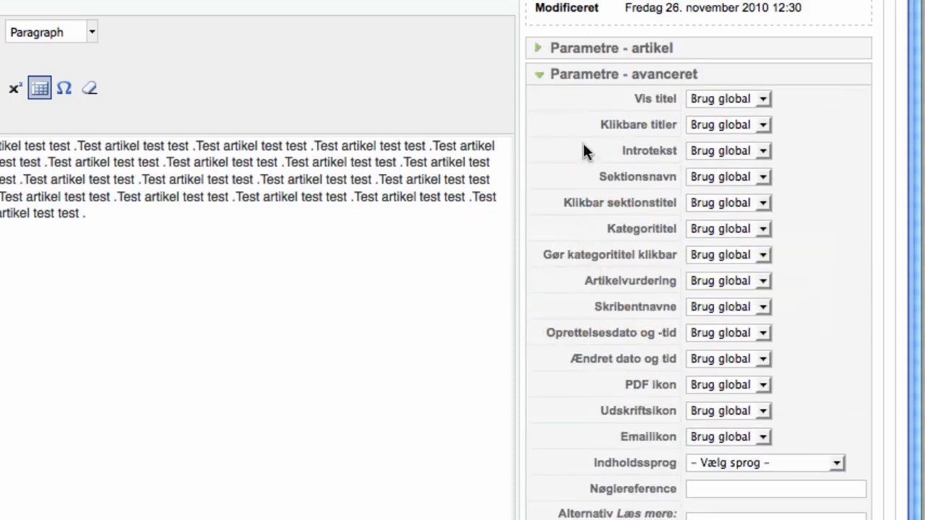
left_click(760, 308)
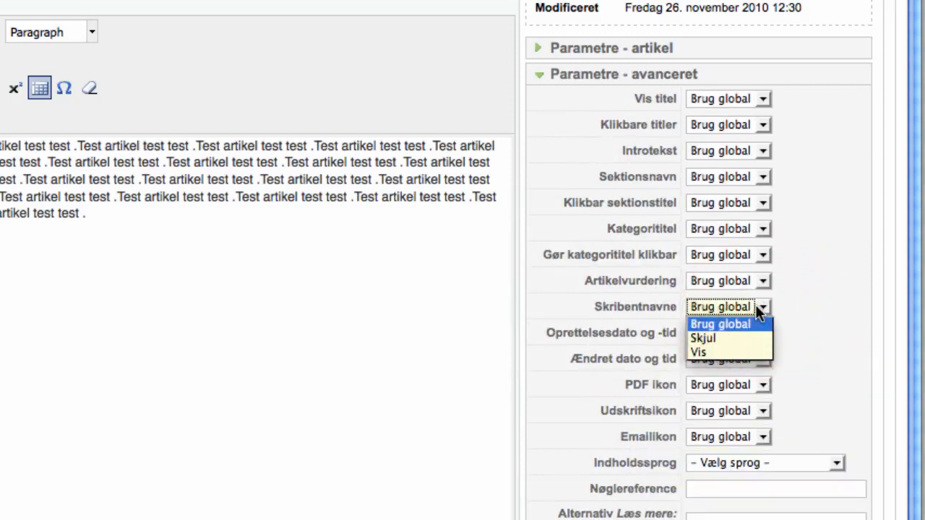
left_click(846, 299)
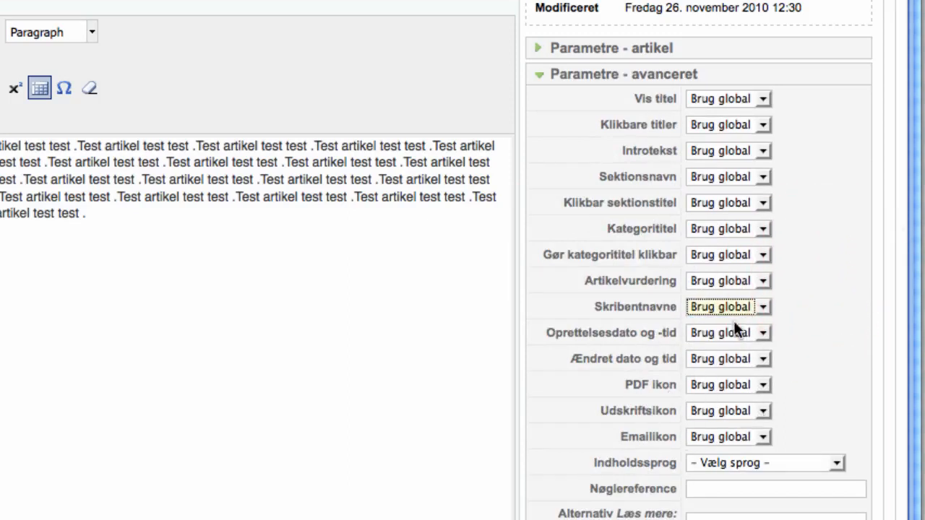
left_click(759, 307)
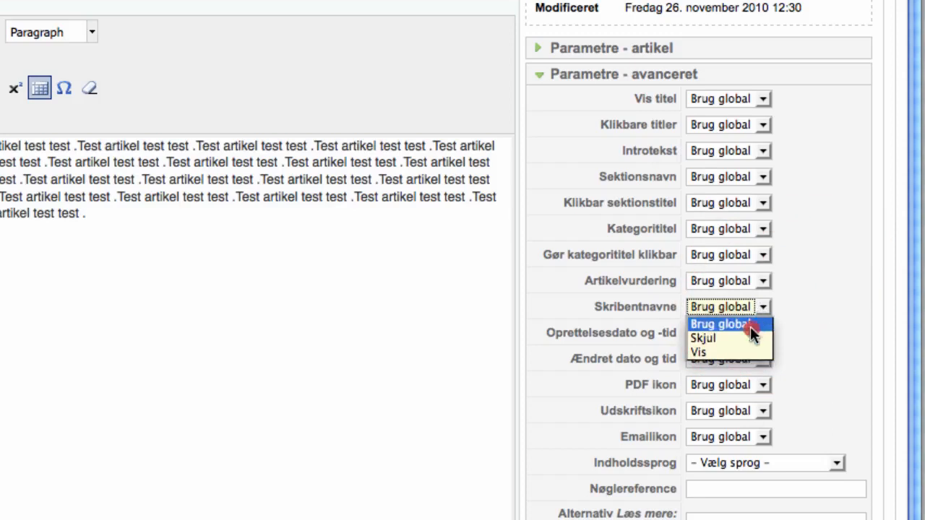
left_click(754, 325)
left_click(811, 308)
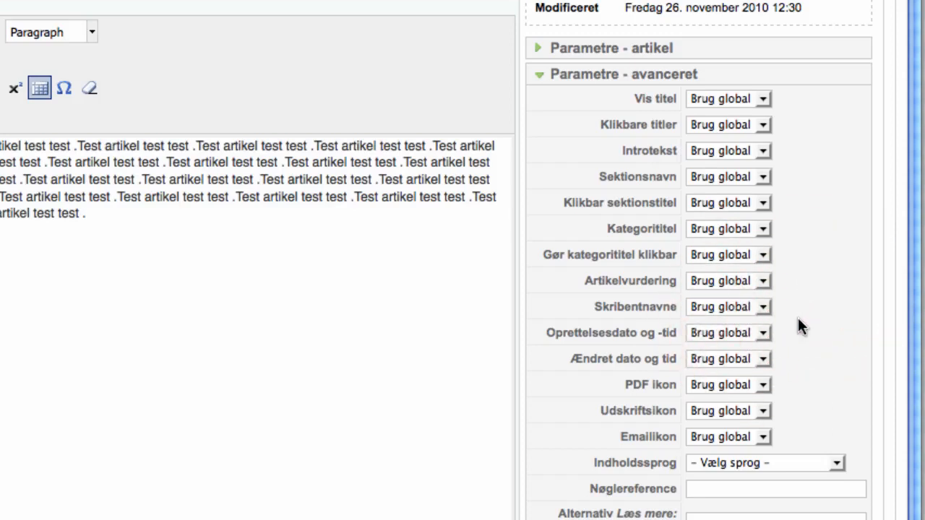
Step: Return clickable category title to Brug global and open the Metadatainformation panel
scroll(803, 262, "up", 1)
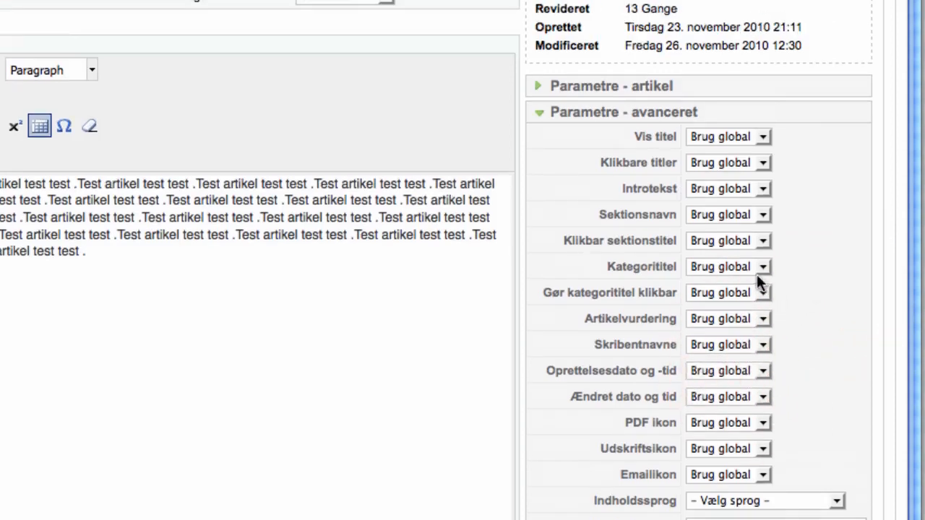
left_click(763, 294)
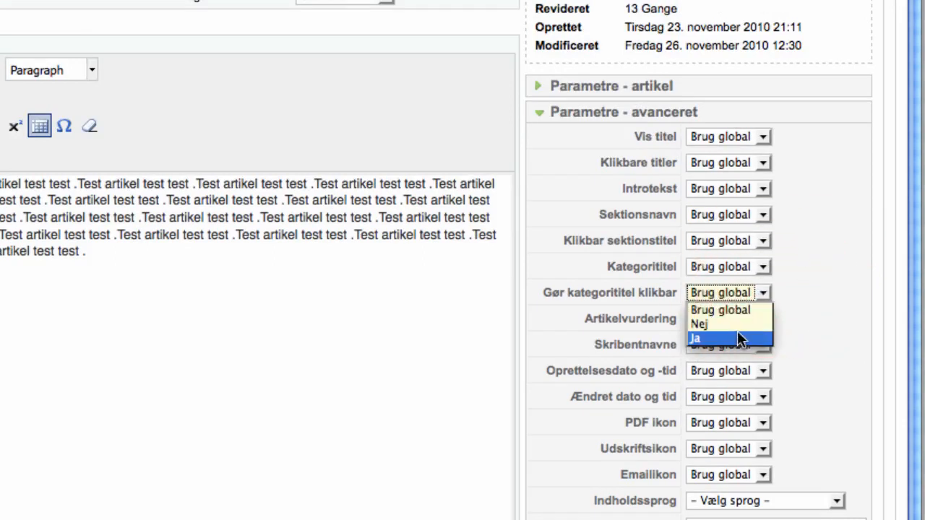
left_click(737, 323)
left_click(767, 292)
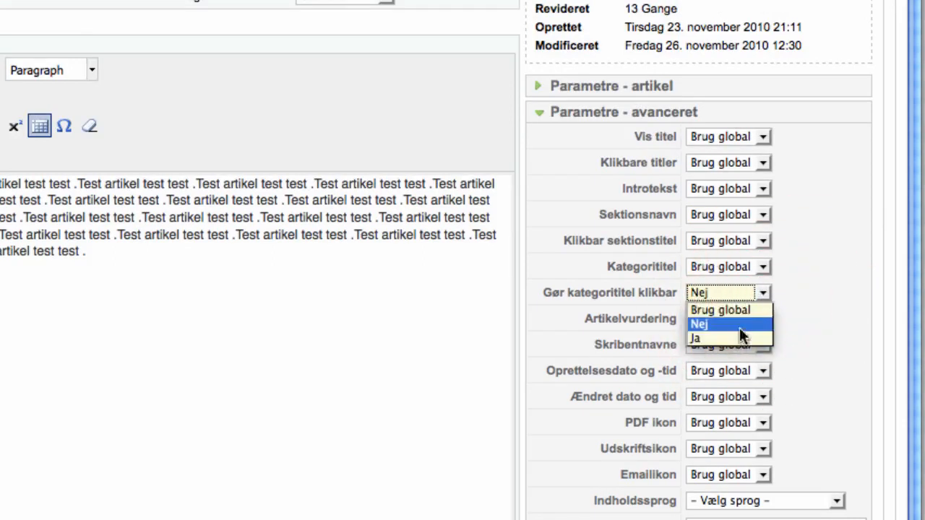
left_click(744, 312)
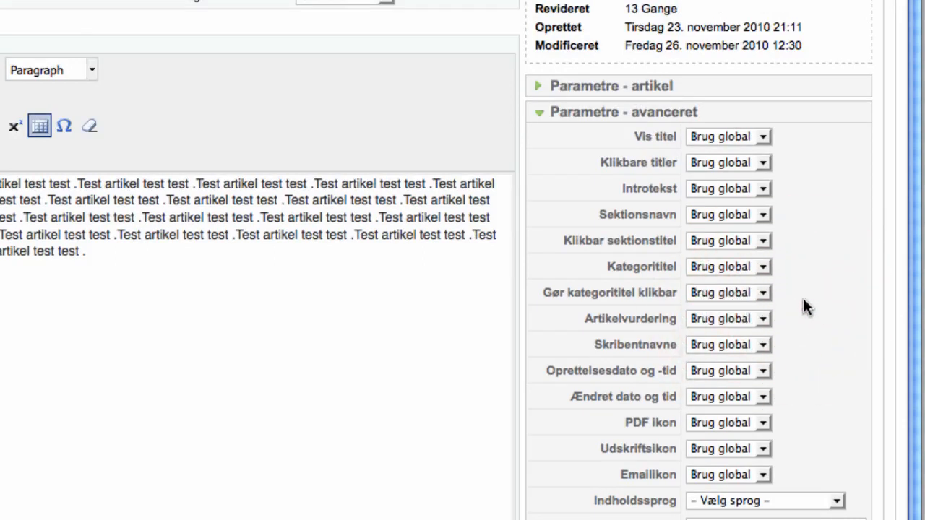
scroll(778, 412, "down", 2)
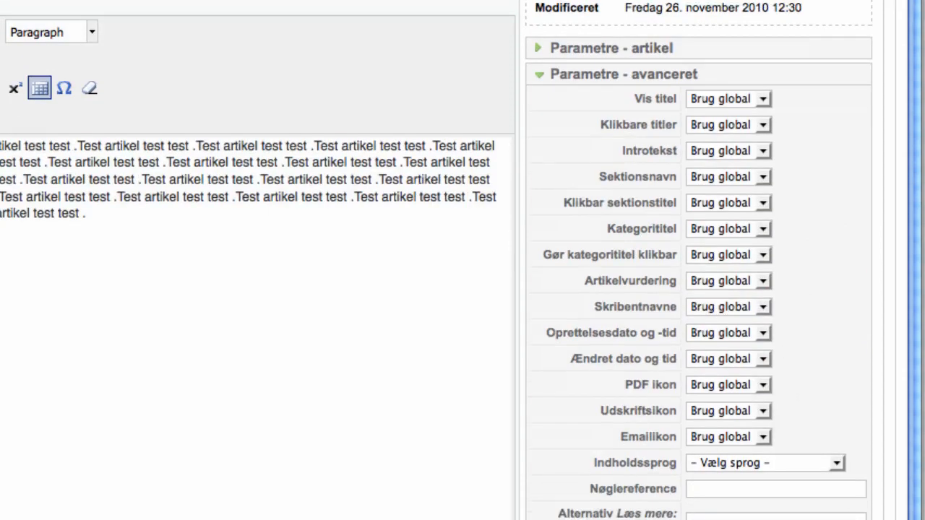
left_click(584, 514)
left_click(681, 182)
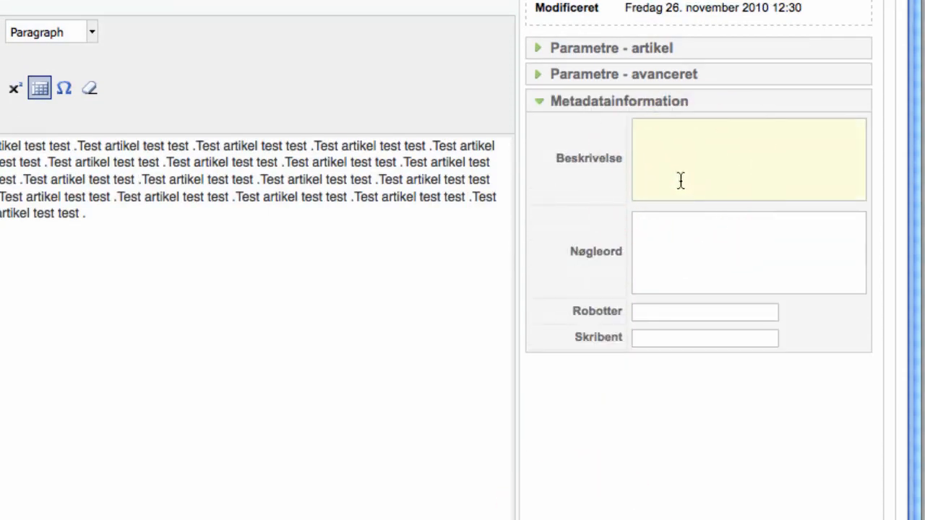
left_click(668, 231)
left_click(672, 171)
left_click(671, 227)
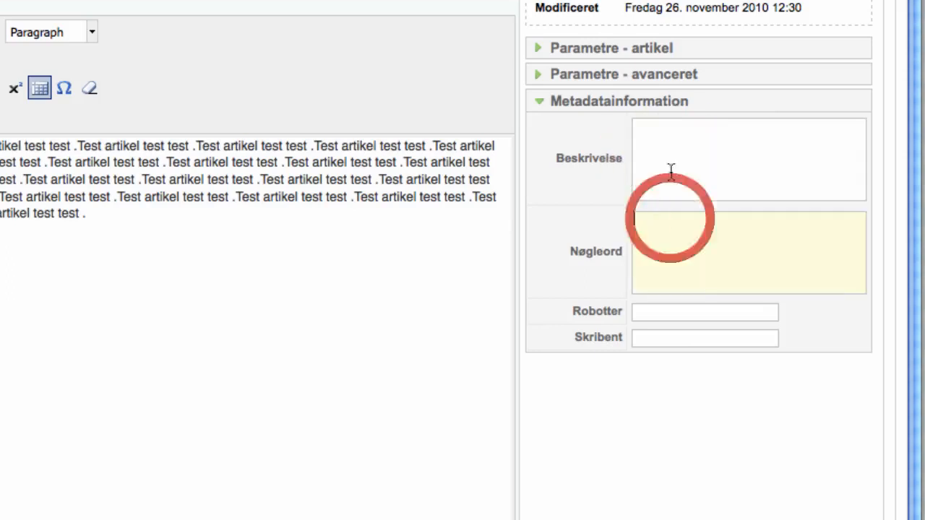
left_click(671, 163)
left_click(671, 246)
left_click(672, 170)
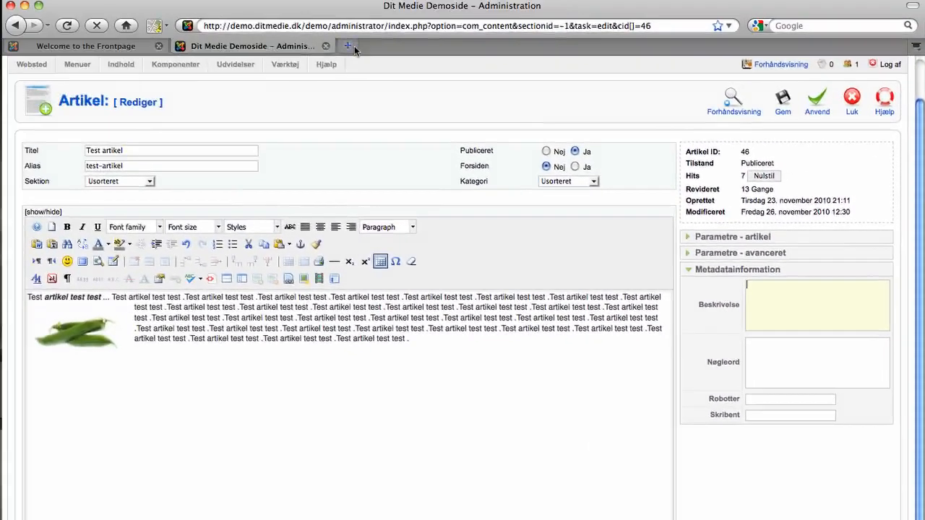
Step: Search the web for 'seo' in a new tab and look over the Wikipedia result
key("super+t")
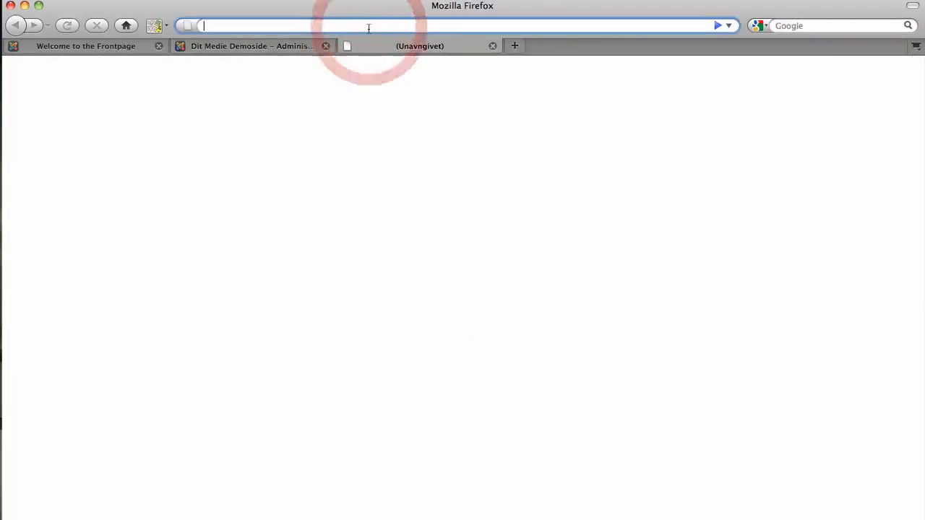
key("super+k")
type("seo")
key("Return")
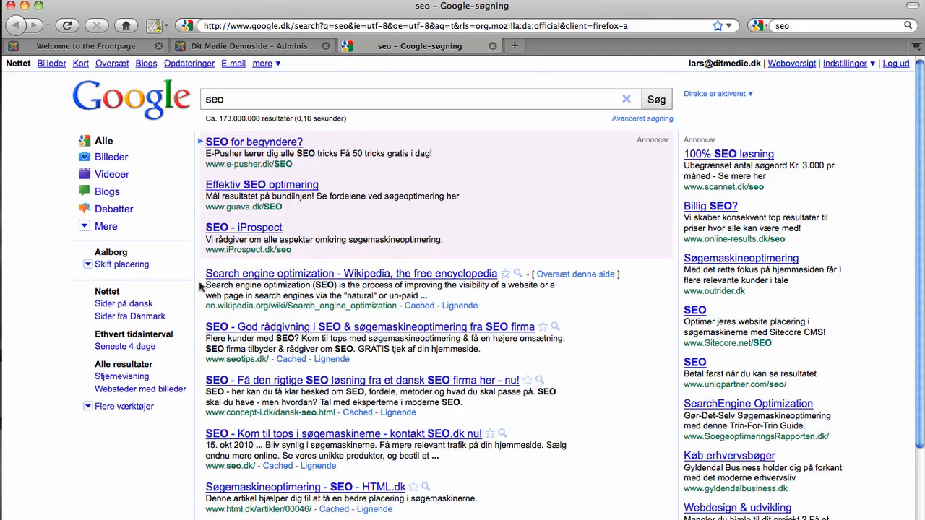
left_click_drag(204, 273, 390, 289)
left_click(391, 289)
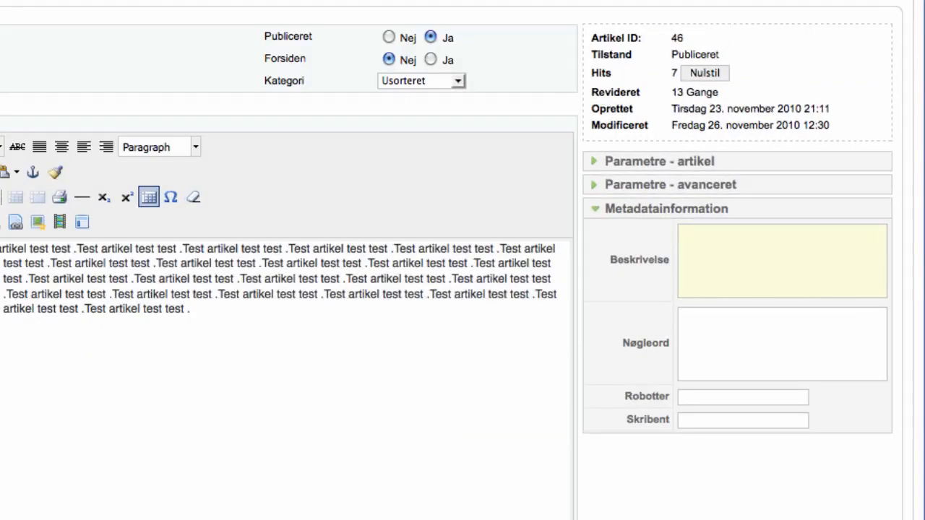
left_click(798, 281)
left_click(741, 333)
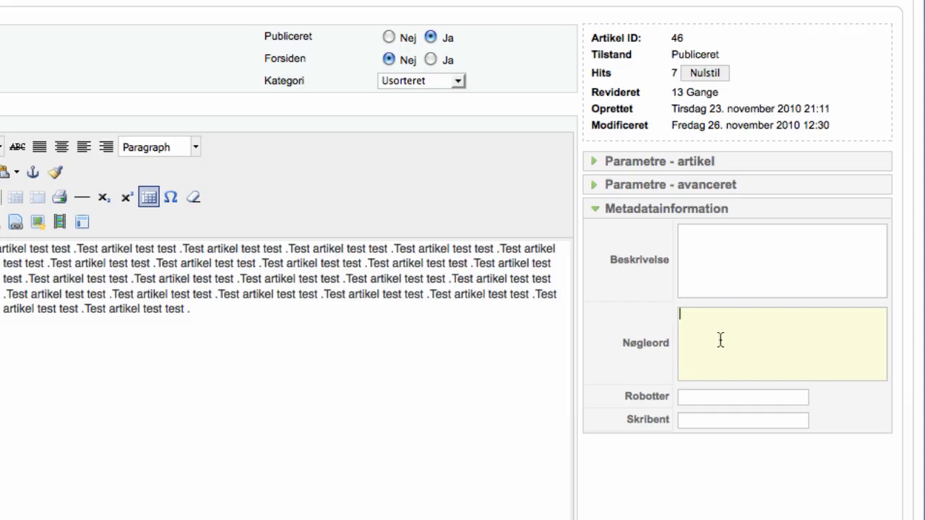
scroll(716, 342, "up", 2)
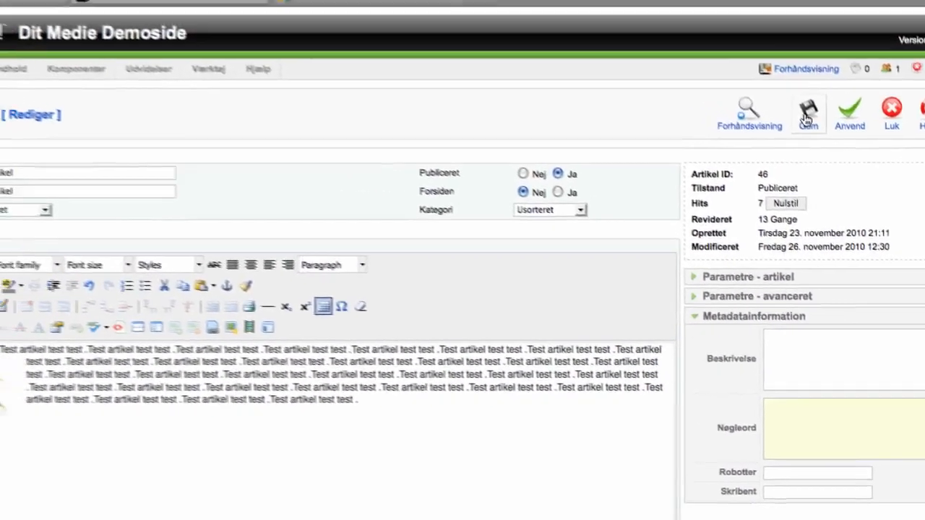
Step: Save the Test artikel and look over the public Welcome to the Frontpage page
left_click(771, 83)
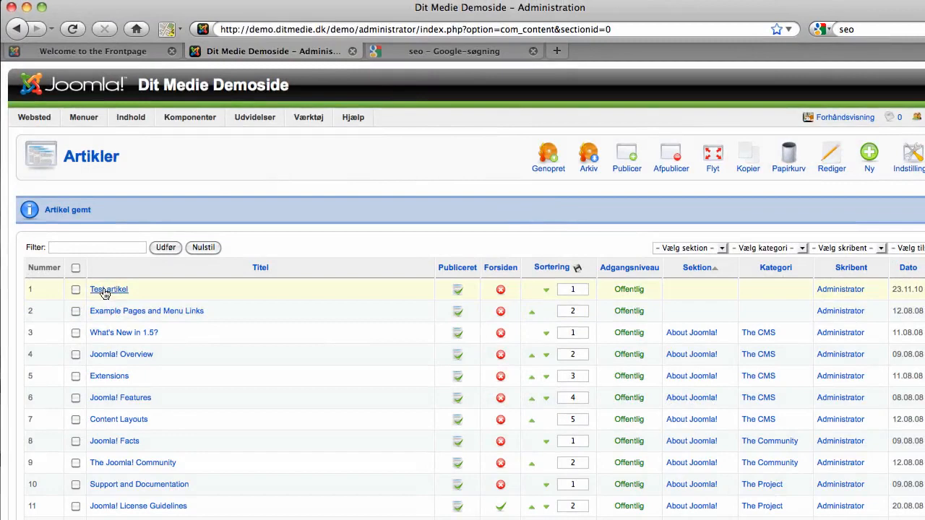
left_click(137, 51)
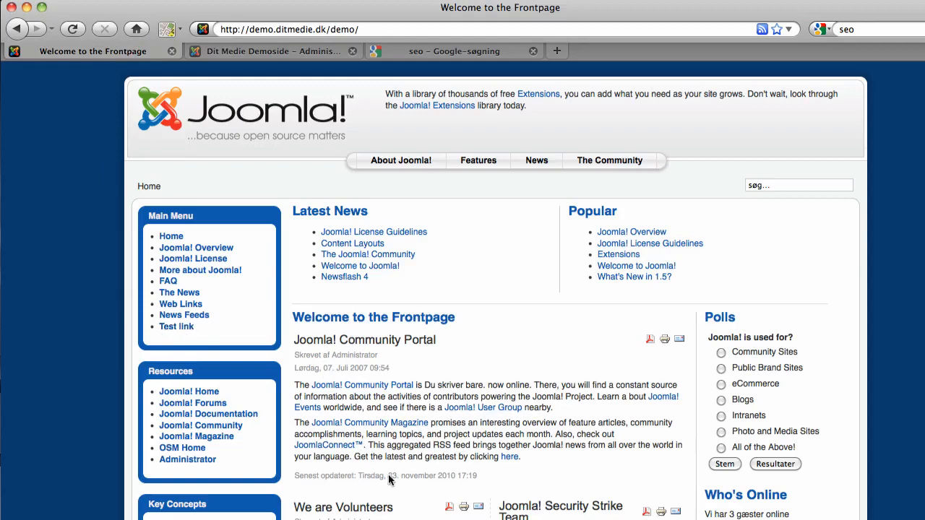
scroll(388, 480, "down", 5)
scroll(375, 462, "up", 3)
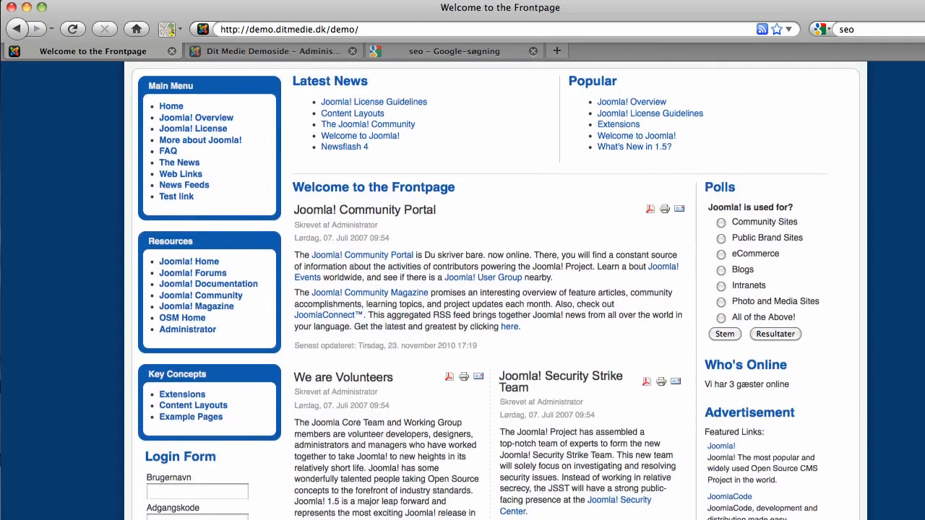
scroll(289, 318, "down", 5)
scroll(289, 318, "up", 4)
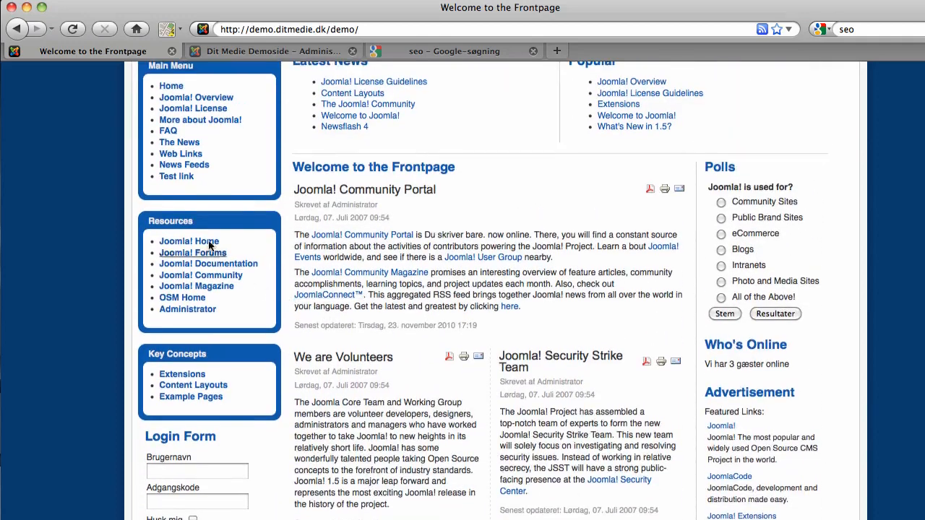
scroll(243, 174, "up", 1)
left_click_drag(293, 210, 527, 515)
left_click(417, 449)
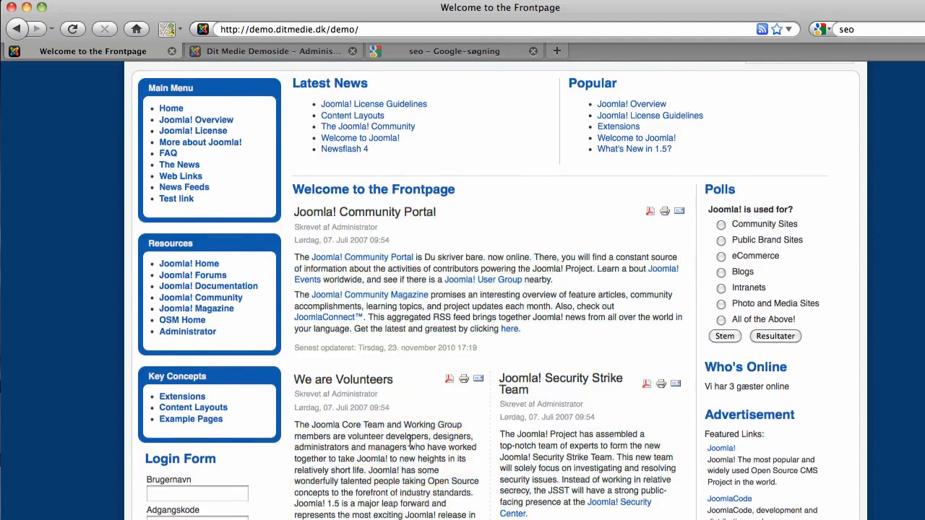
scroll(286, 177, "up", 3)
Step: Open the Main Menu's menu items list and start creating a new menu item
left_click(282, 52)
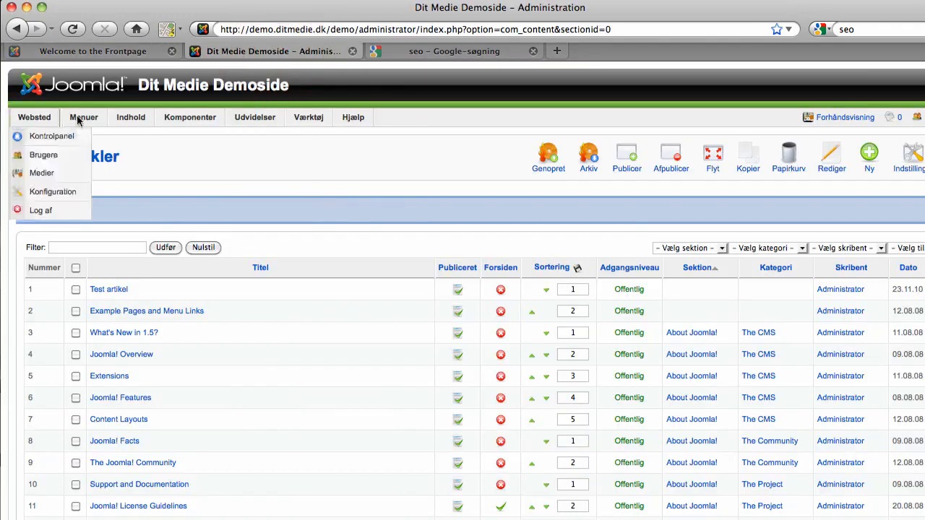
mouse_move(81, 117)
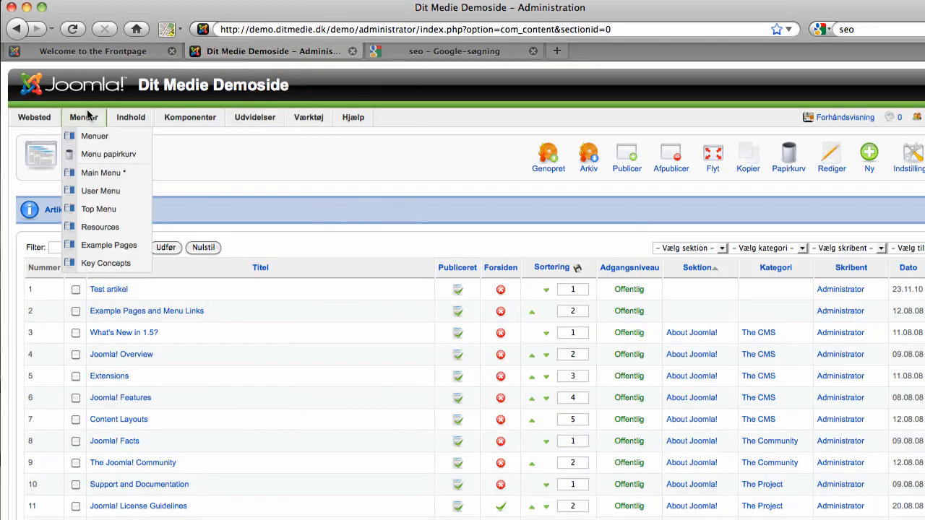
left_click(105, 176)
left_click(104, 50)
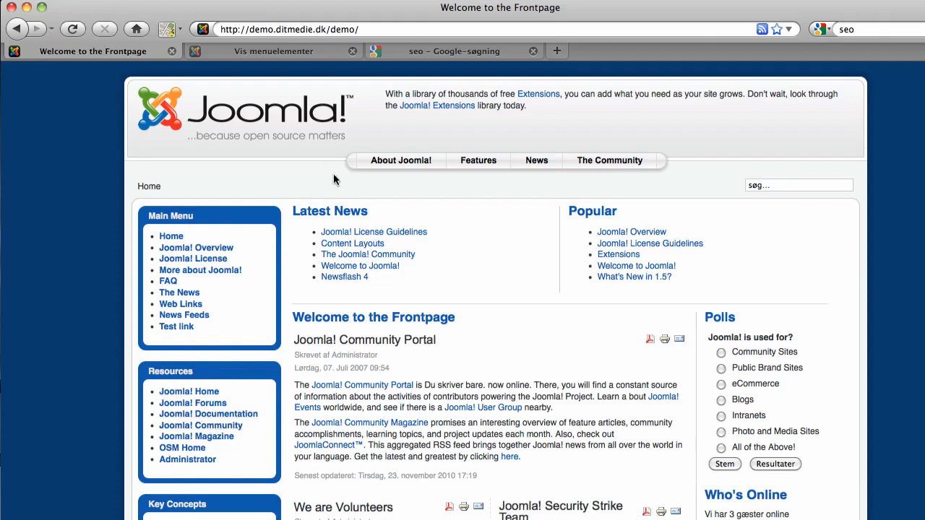
left_click(264, 52)
mouse_move(254, 120)
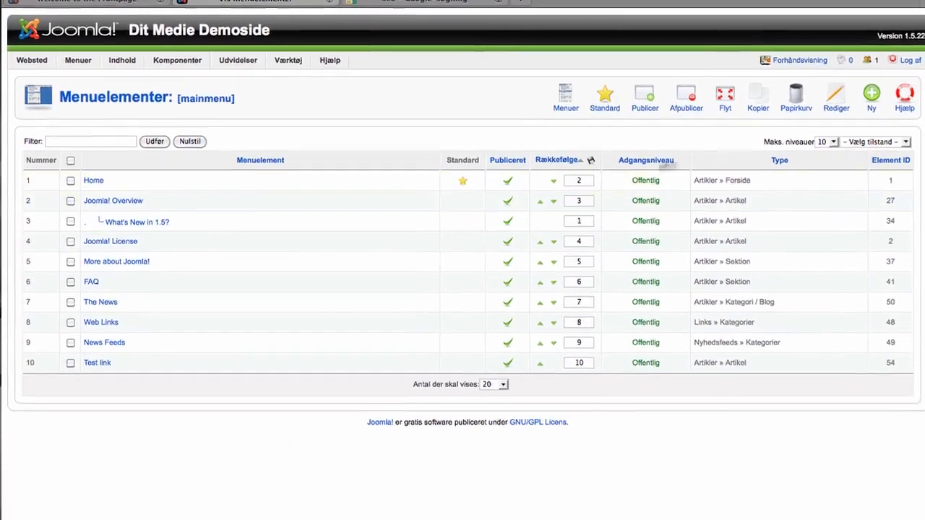
left_click(859, 85)
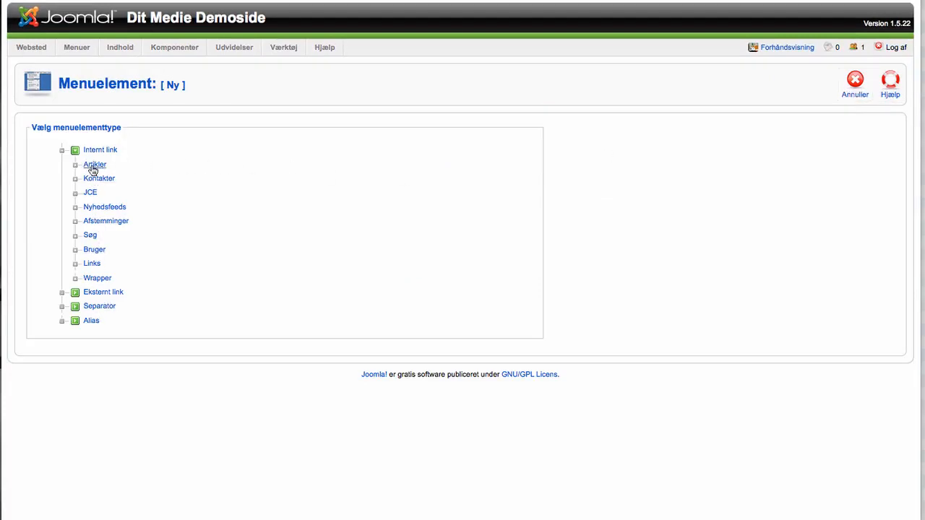
Step: Choose the Artikler single-article layout and title the menu item 'Test artikel'
left_click(93, 166)
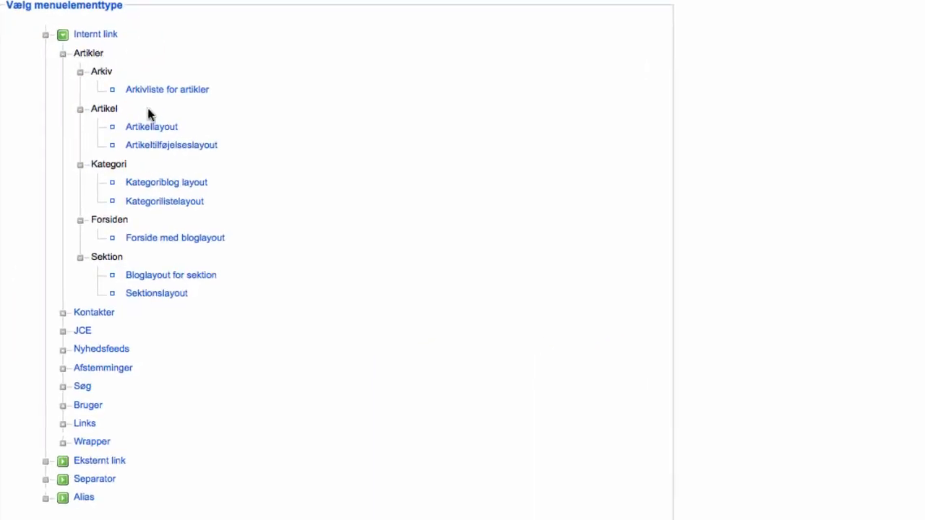
left_click(154, 128)
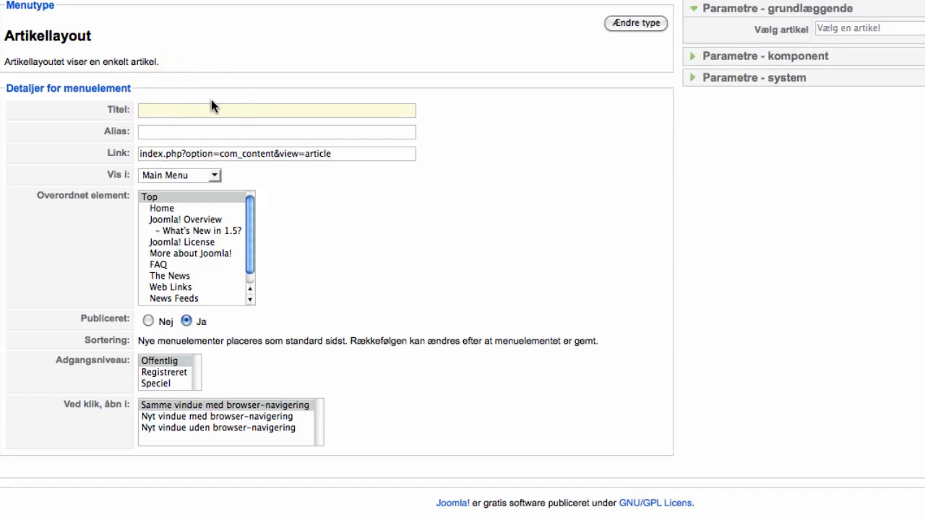
type("Test")
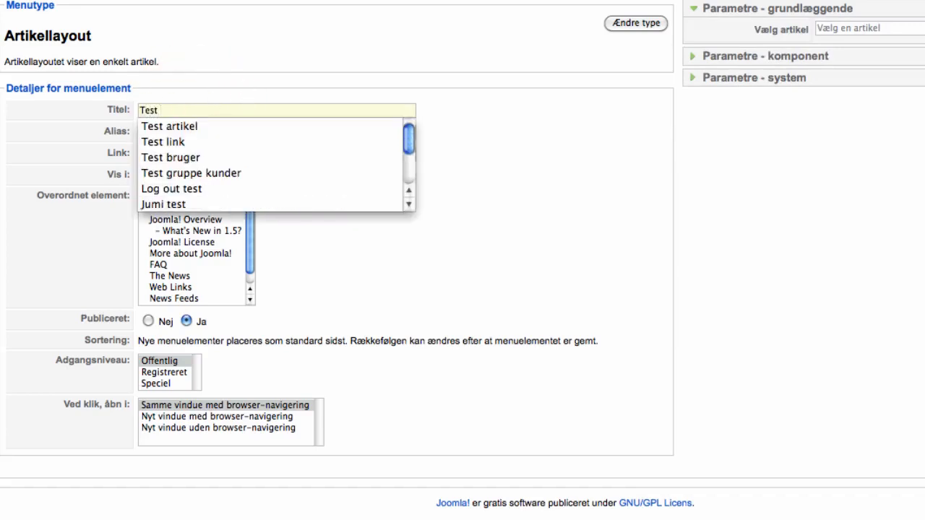
type(" ar")
key("Down")
key("Return")
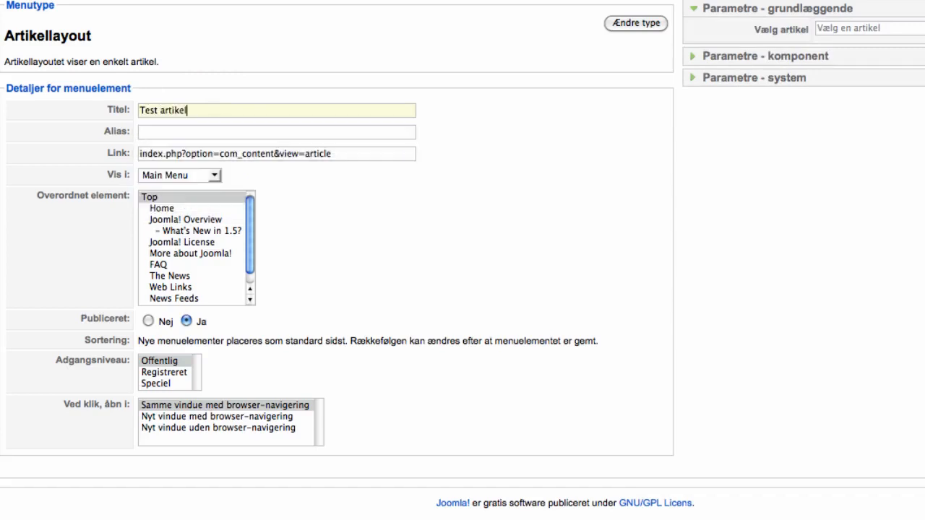
Step: Try other parent items and access levels, leaving parent at Top and access Public
left_click(172, 197)
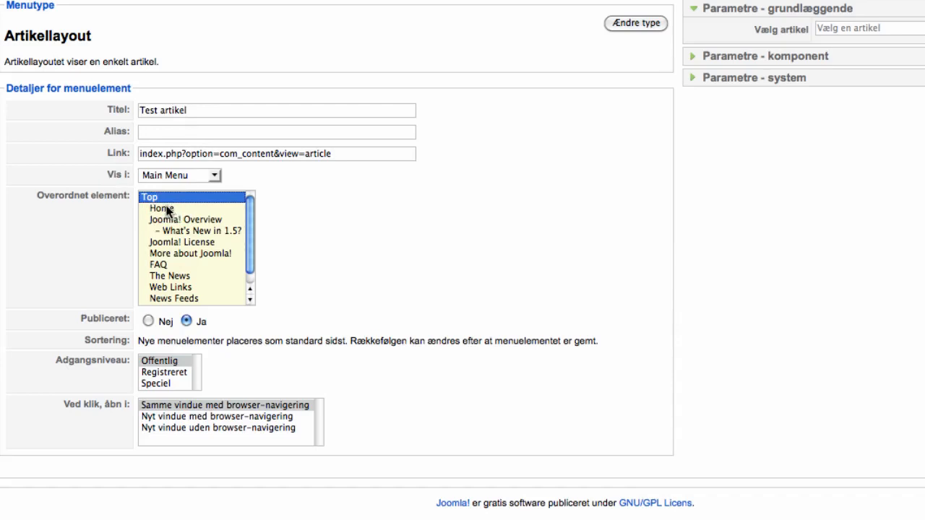
left_click(165, 209)
left_click(166, 231)
left_click(165, 209)
left_click(154, 198)
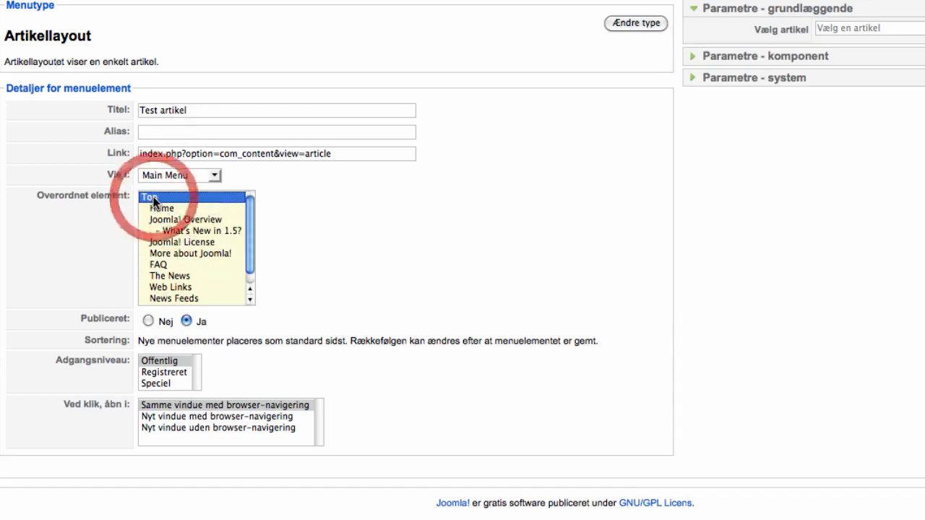
left_click(174, 208)
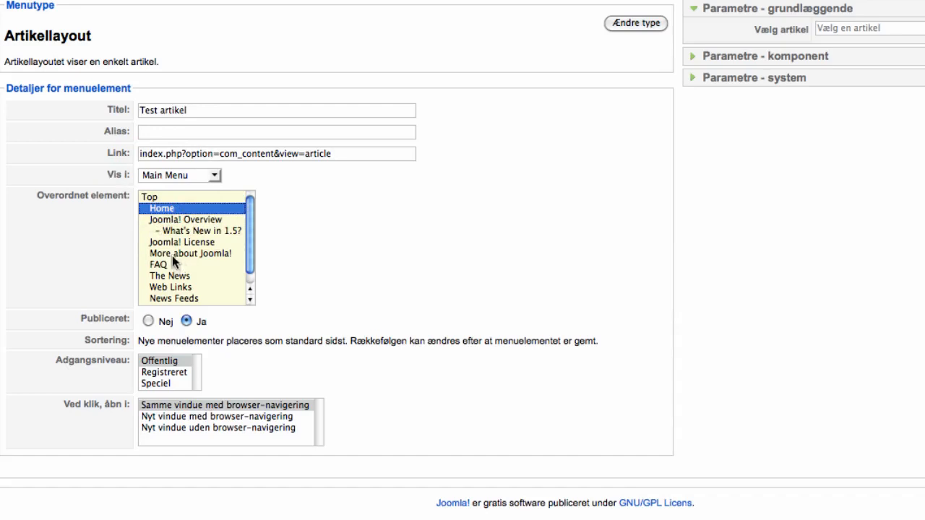
left_click(176, 218)
left_click(164, 195)
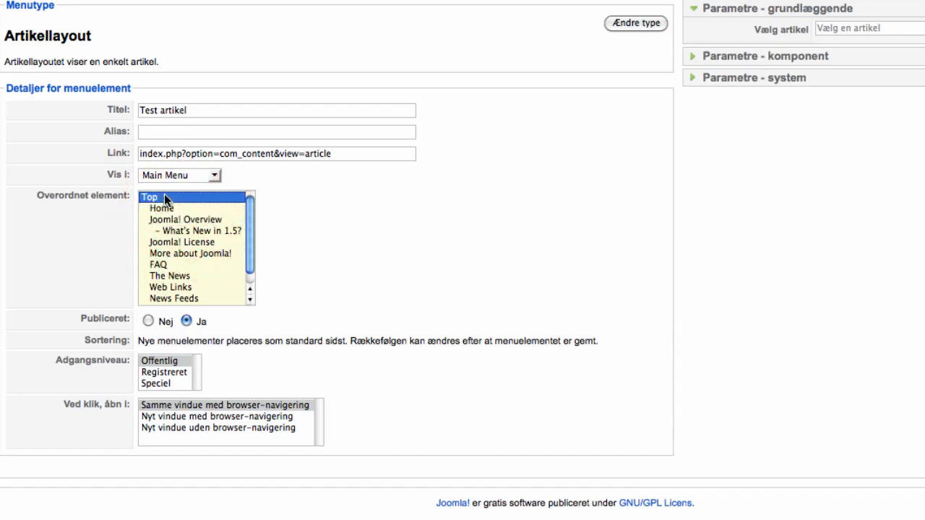
left_click(164, 374)
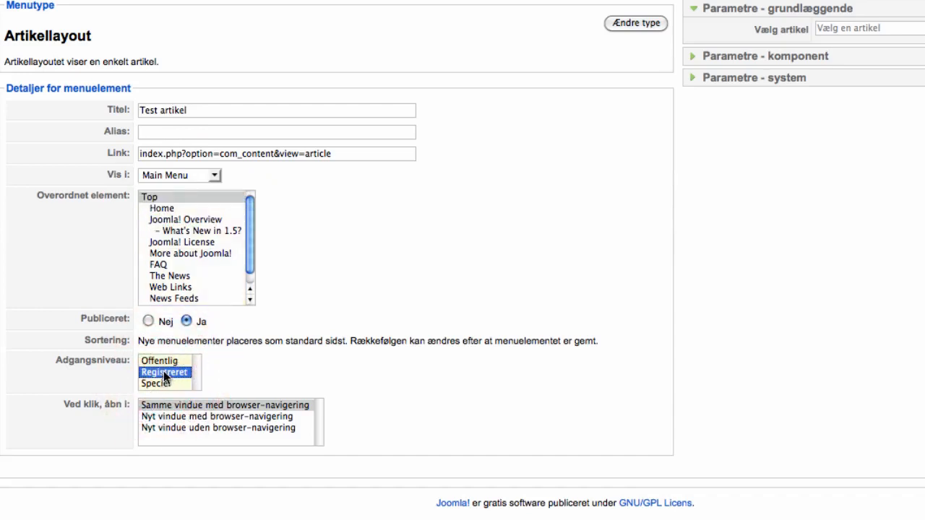
left_click(164, 362)
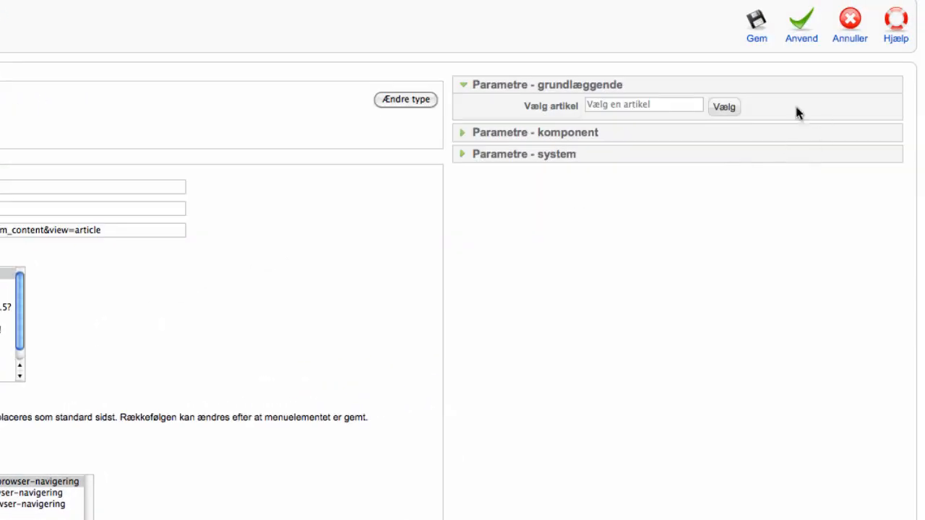
Step: Link the menu item to the 'Test artikel' article from the article list
left_click(724, 109)
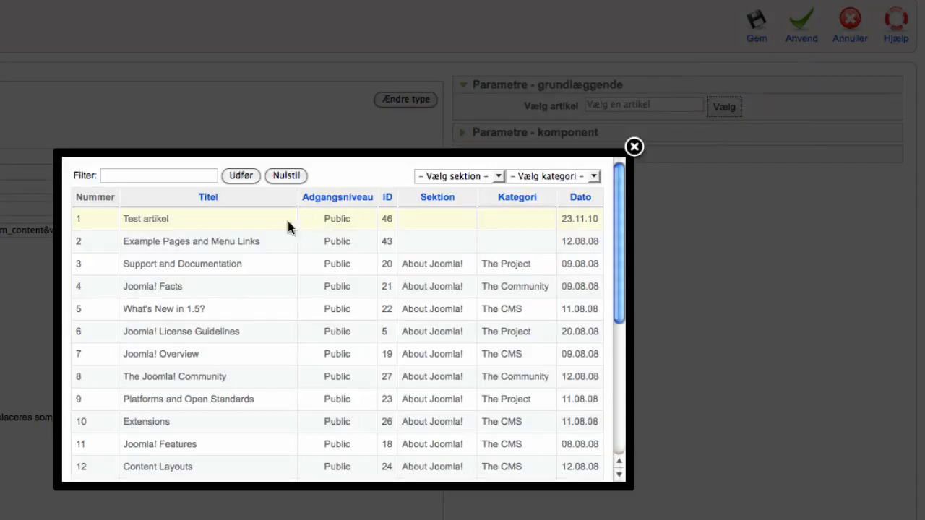
scroll(320, 324, "down", 3)
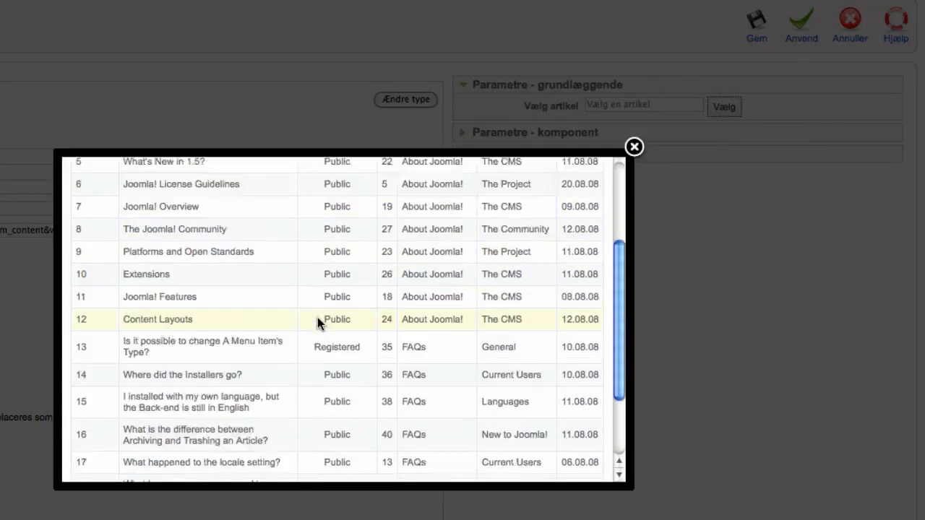
scroll(280, 311, "up", 3)
left_click(163, 177)
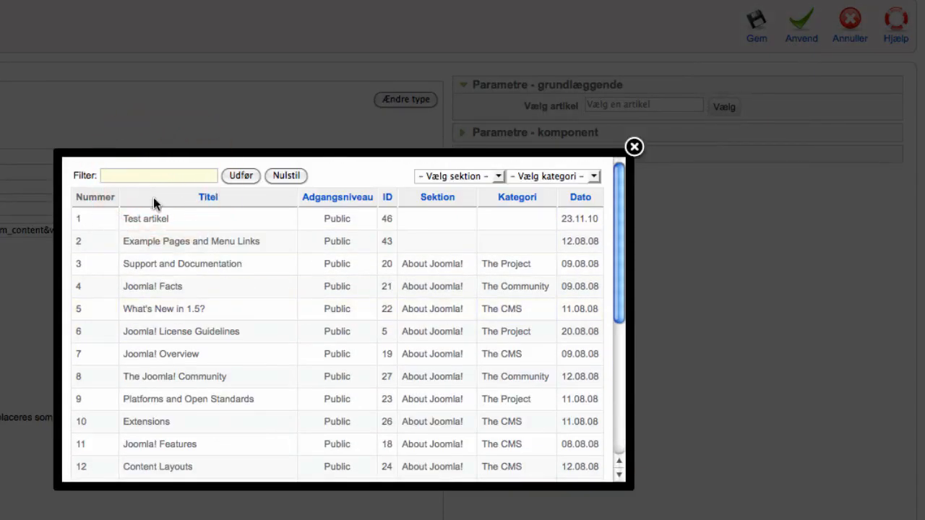
scroll(248, 301, "down", 3)
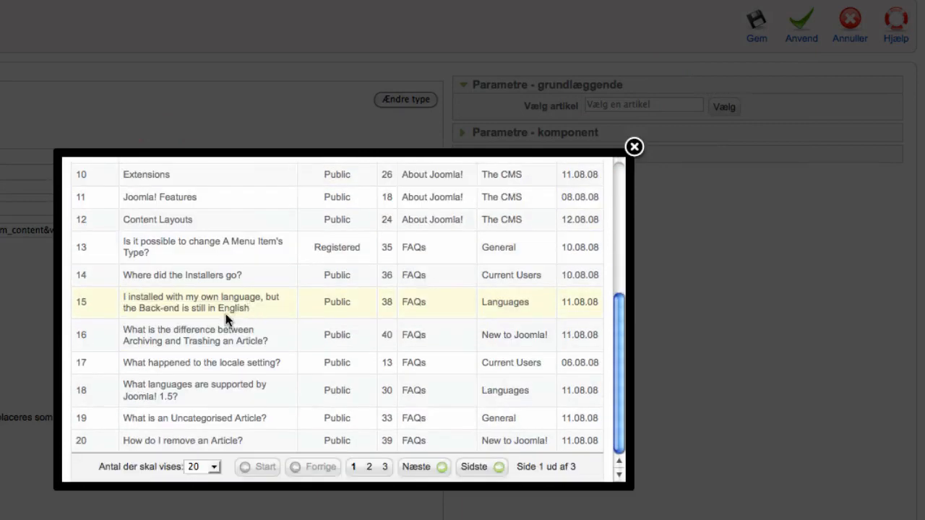
scroll(225, 313, "up", 3)
left_click(138, 218)
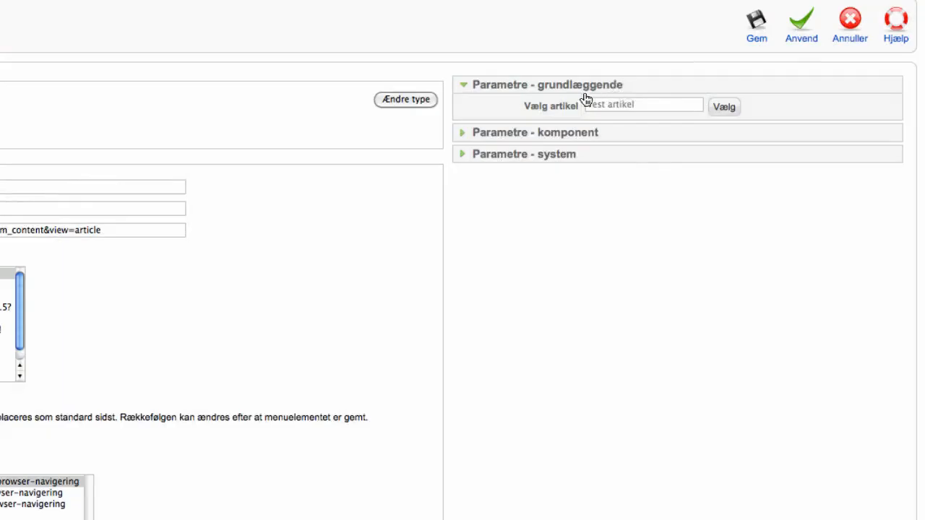
Step: Review the component and system parameters, then save the new menu item
left_click(468, 132)
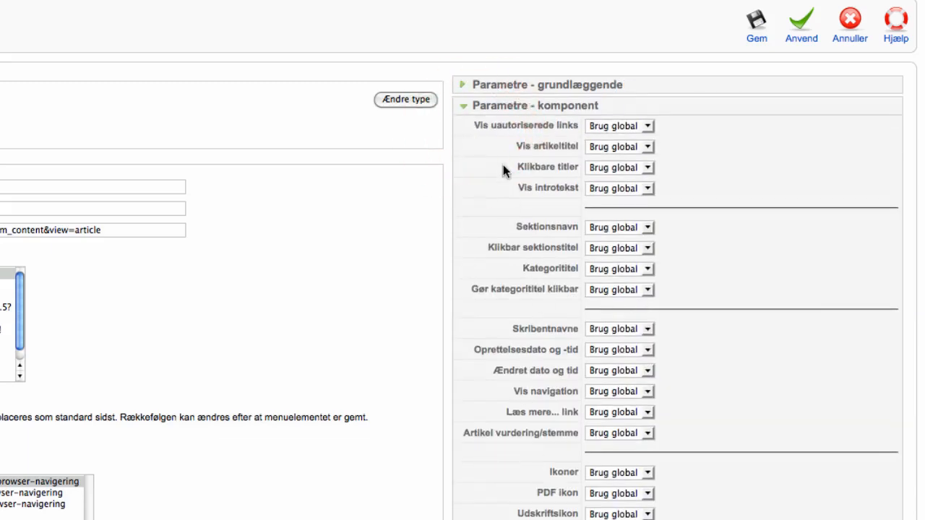
left_click(489, 107)
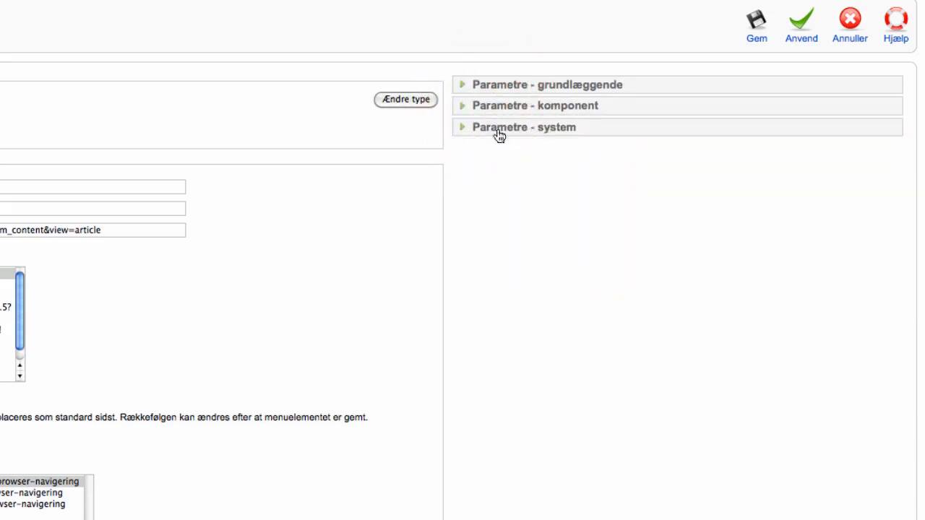
left_click(499, 127)
left_click(502, 127)
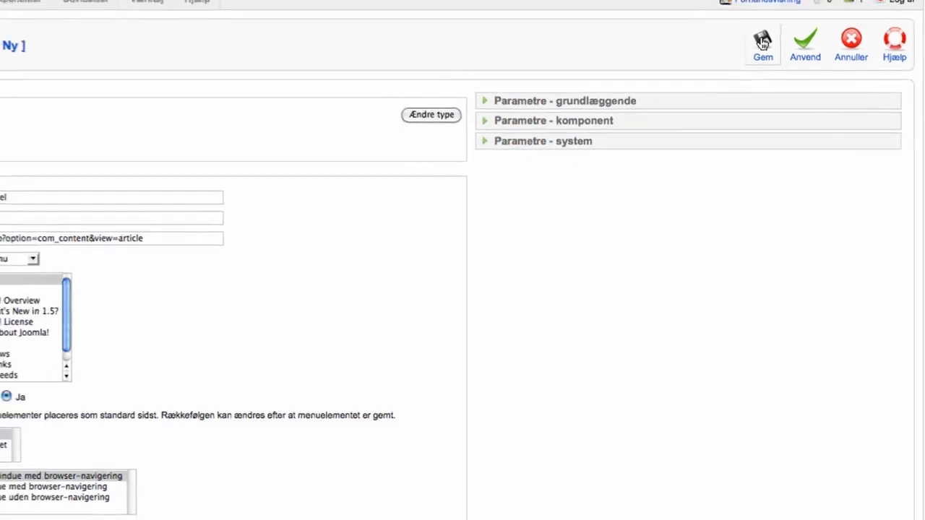
left_click(756, 22)
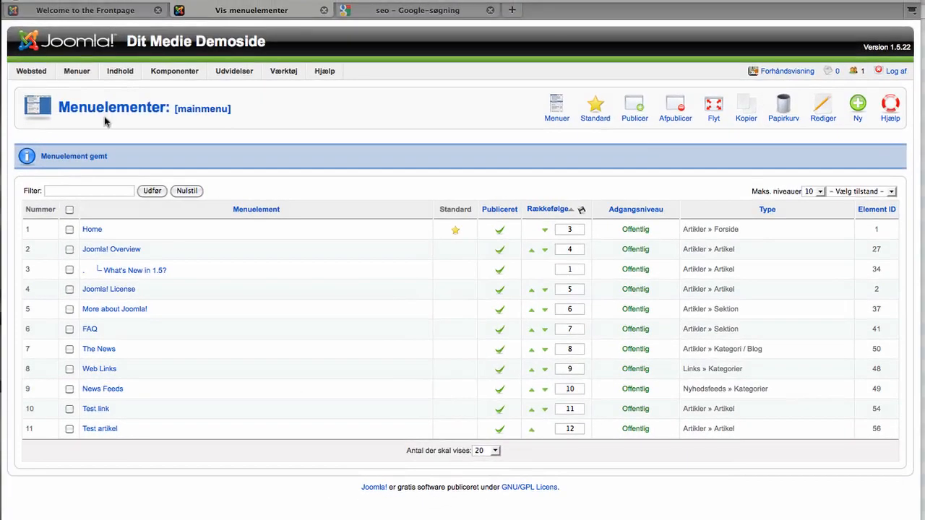
Step: Open Test artikel from the Main Menu and highlight its title, date and last-updated lines
left_click(91, 12)
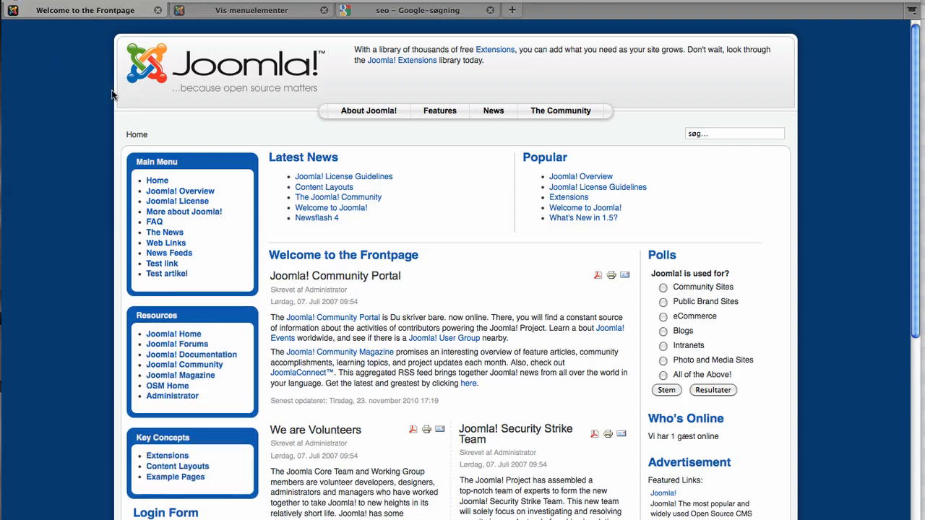
left_click(176, 275)
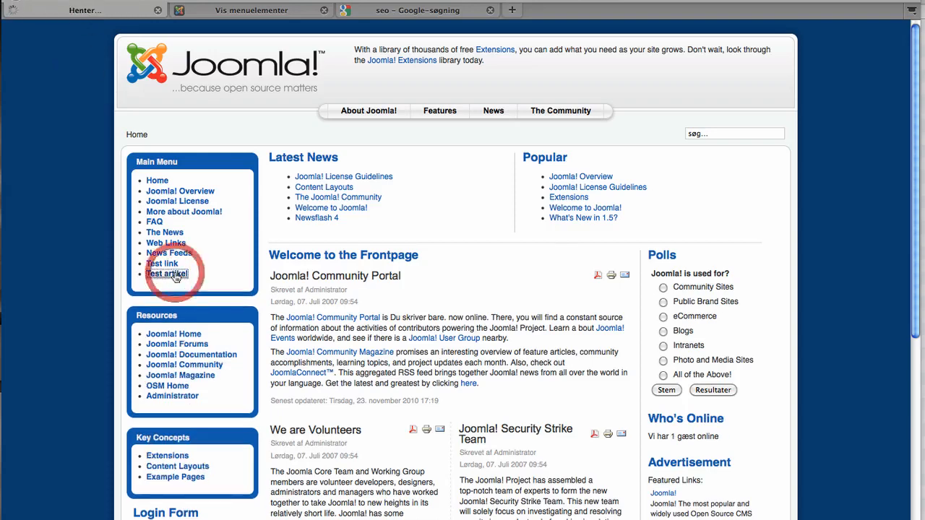
left_click_drag(285, 162, 523, 241)
left_click(522, 241)
left_click_drag(383, 187, 355, 176)
left_click(354, 176)
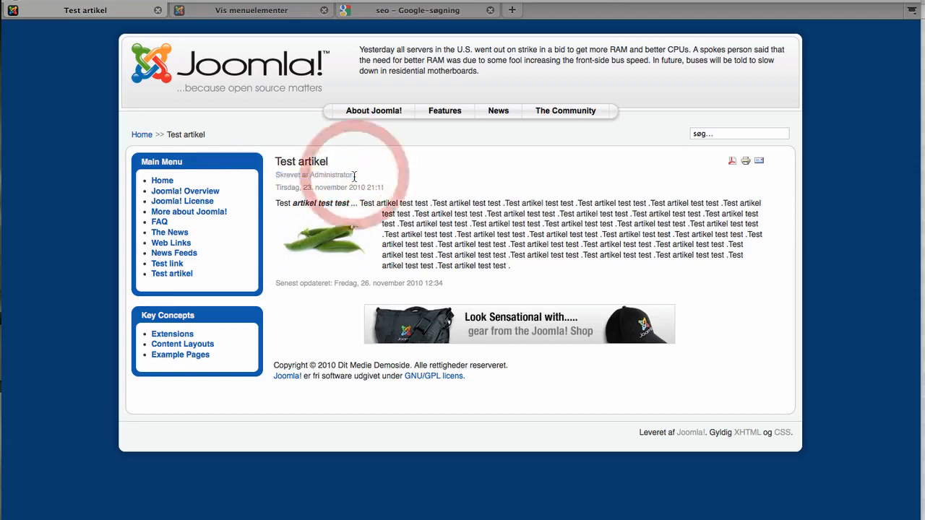
left_click_drag(276, 288, 441, 285)
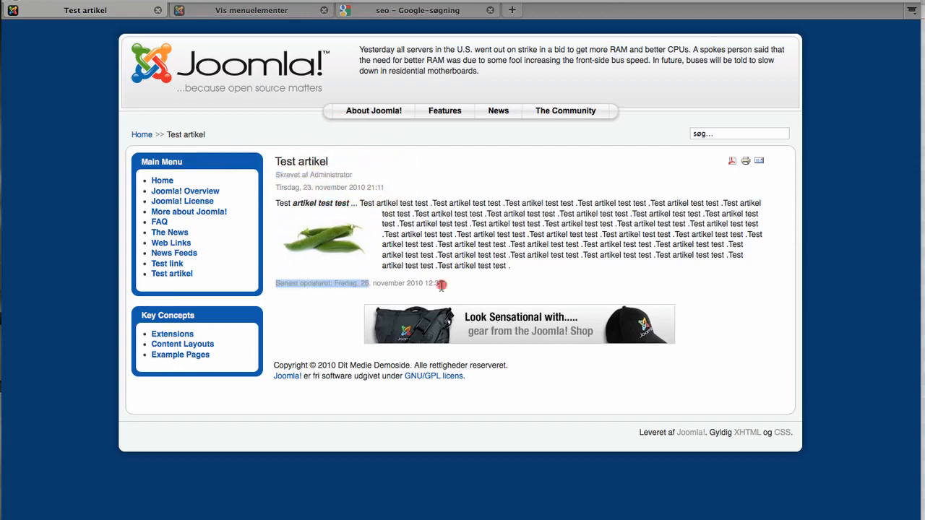
left_click(383, 189)
left_click_drag(383, 190, 254, 184)
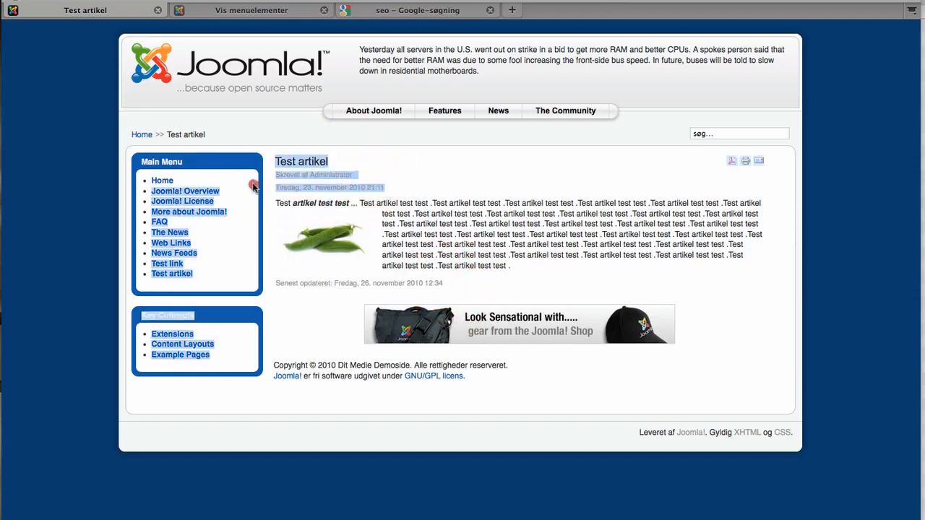
left_click(327, 185)
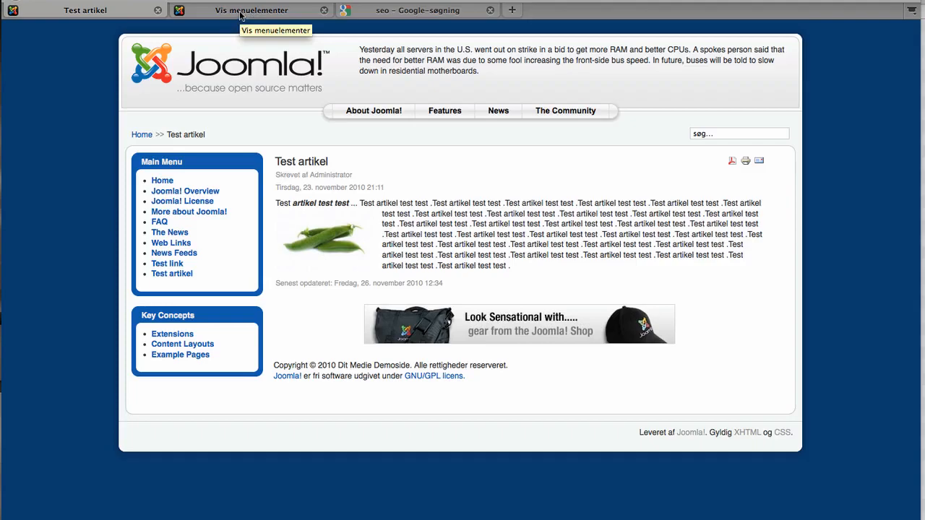
Step: Change the Test artikel menu item's access from Offentlig to Registreret and reload the public site
left_click(145, 134)
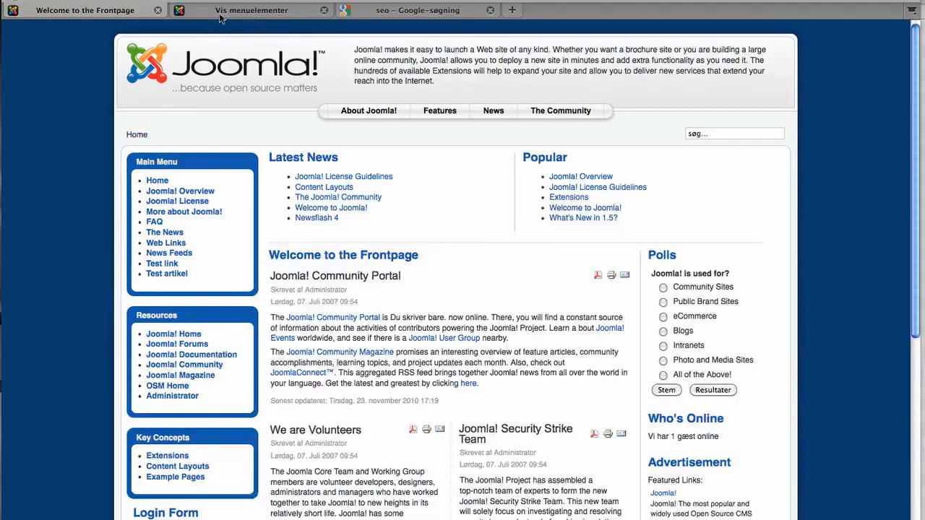
left_click(238, 10)
mouse_move(38, 70)
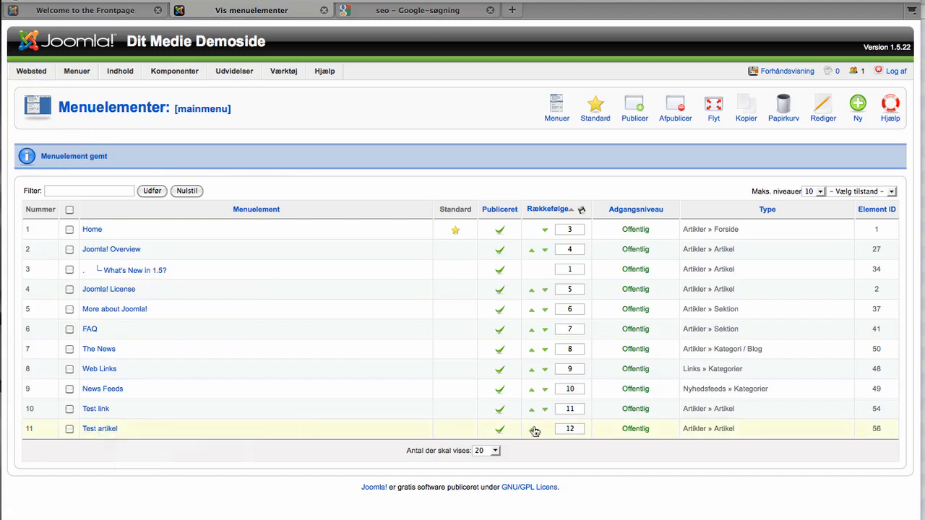
left_click(635, 430)
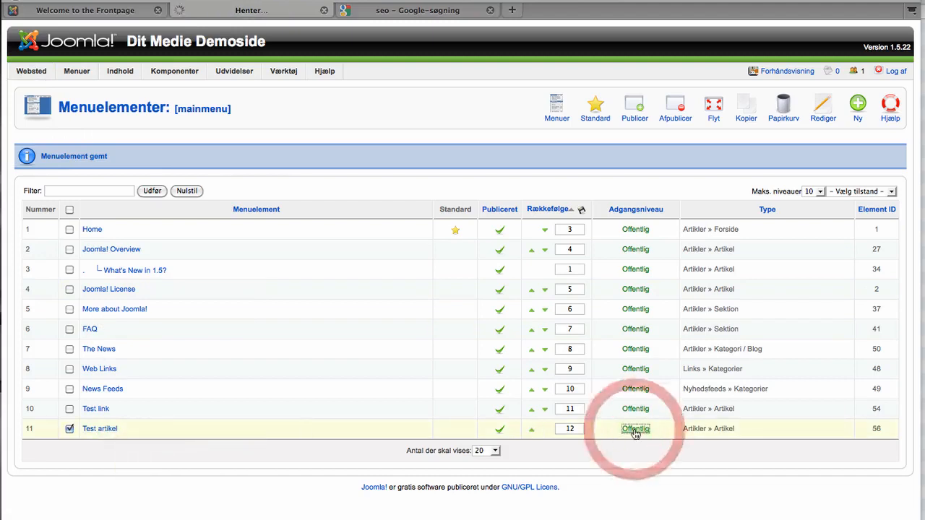
left_click(103, 12)
key("super+r")
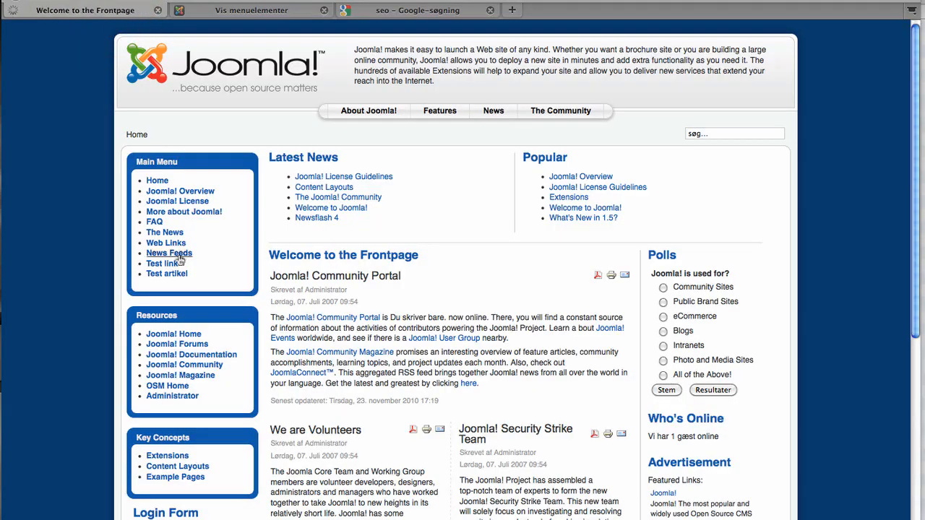
left_click(198, 9)
Step: Create user Test with username test, an e-mail and password in group Registreret, and save
mouse_move(49, 67)
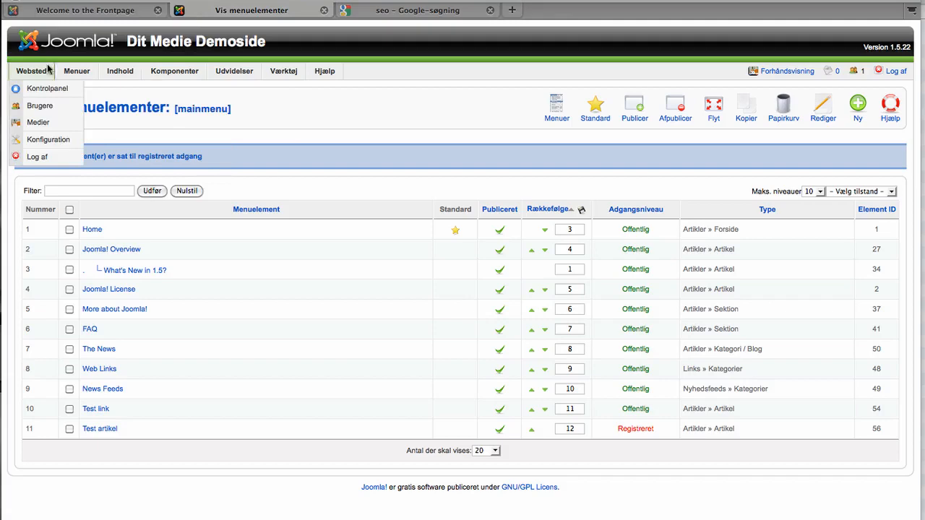
left_click(40, 105)
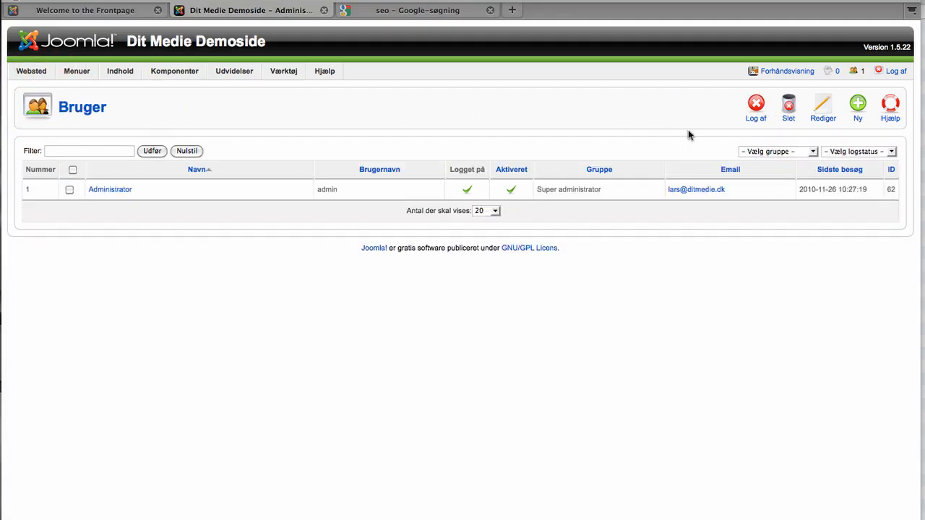
left_click(858, 107)
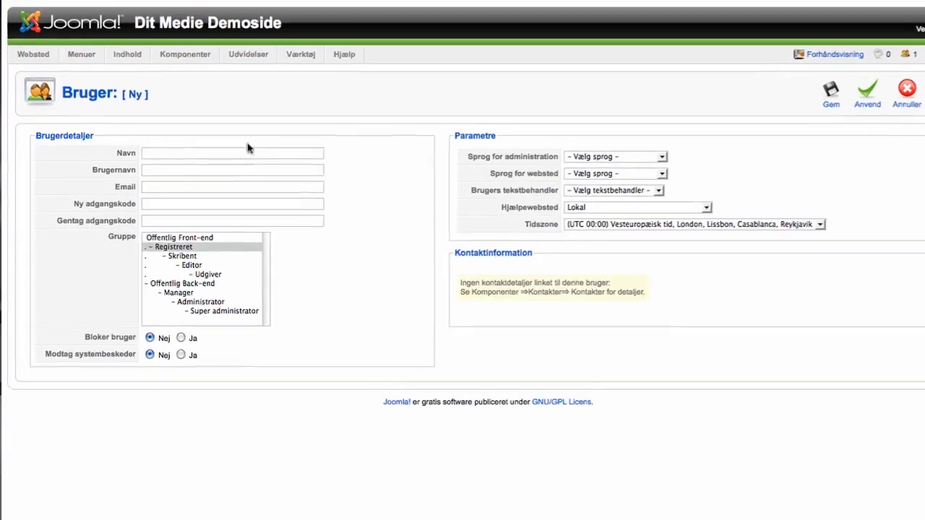
left_click(173, 152)
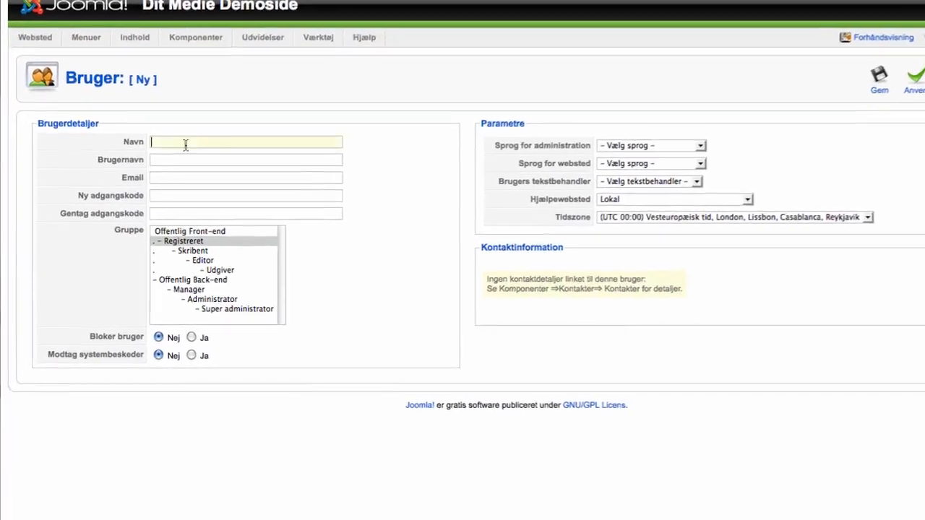
type("Test")
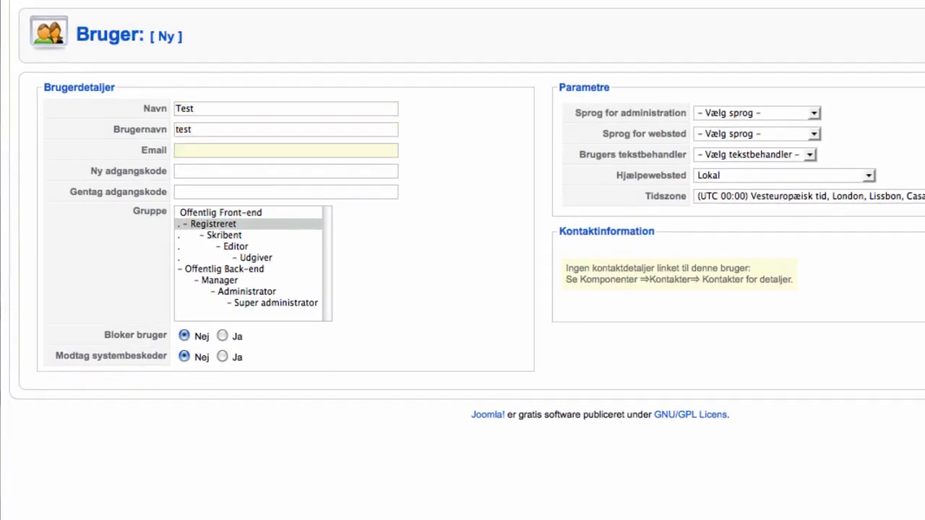
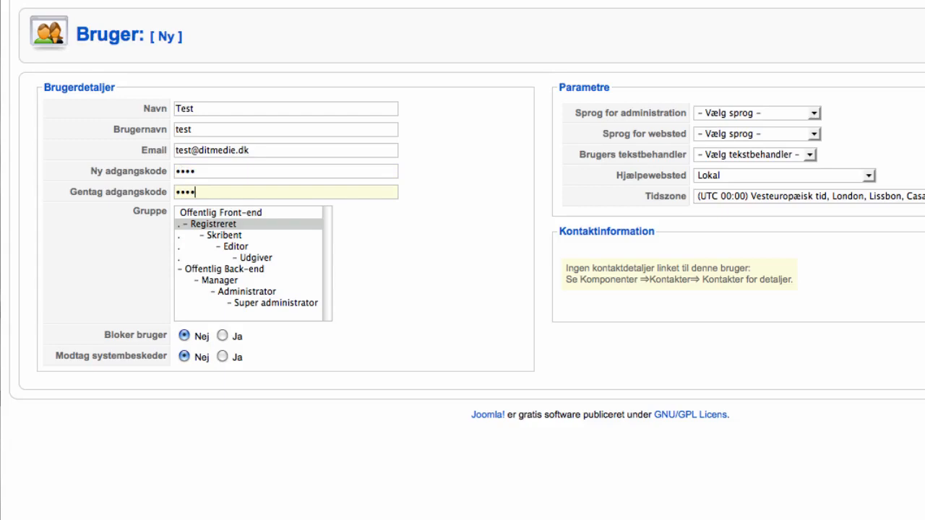
left_click(802, 113)
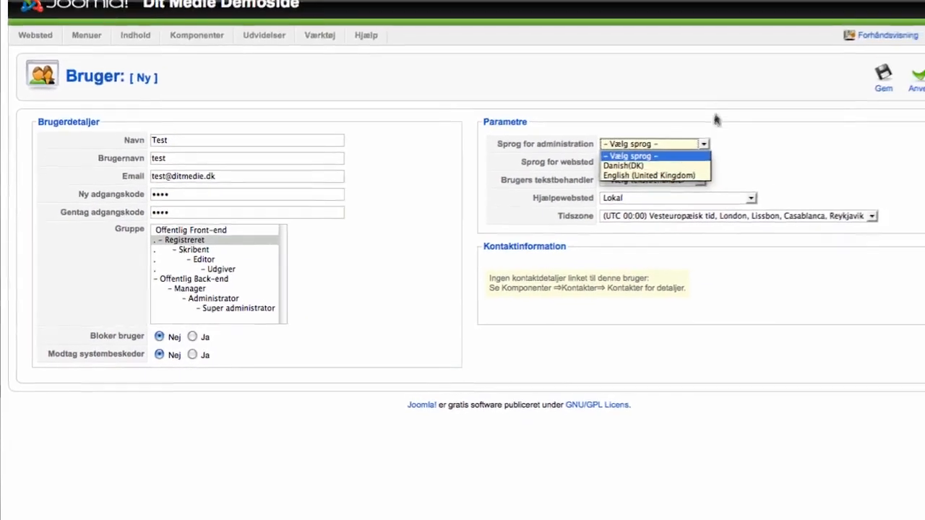
left_click(715, 119)
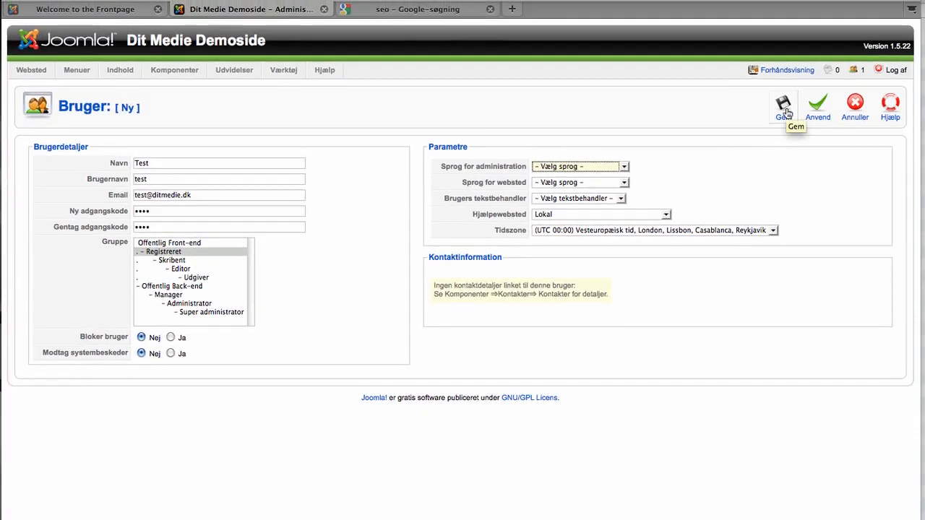
left_click(784, 108)
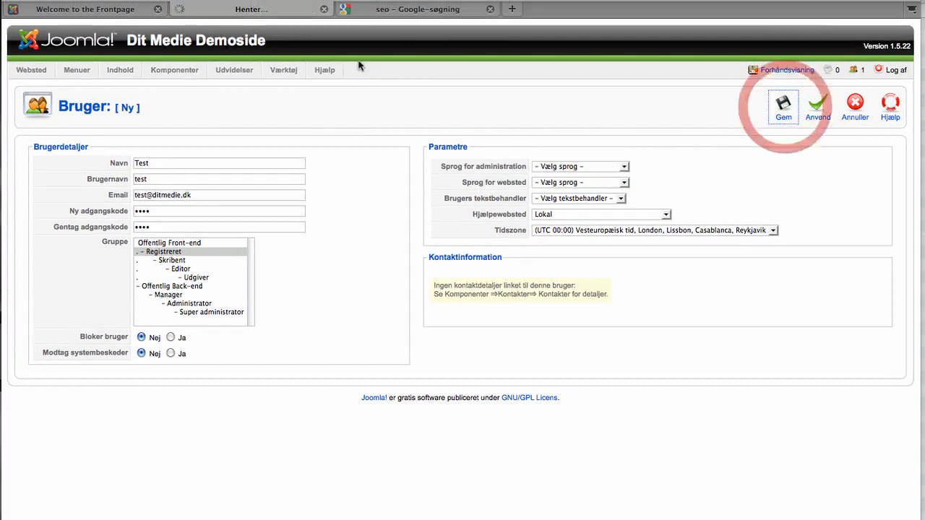
Step: Log in to the public site as test and open the Test artikel page
left_click(121, 13)
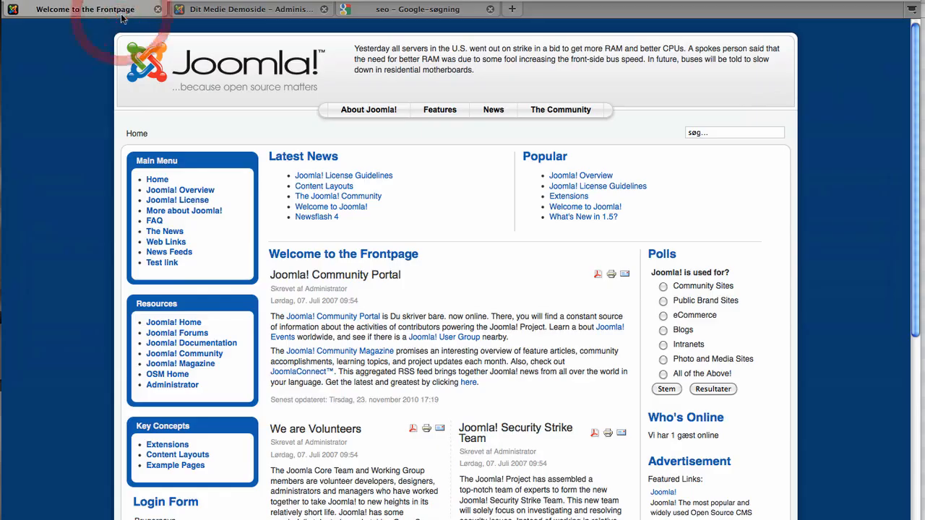
key("super+r")
scroll(154, 474, "down", 3)
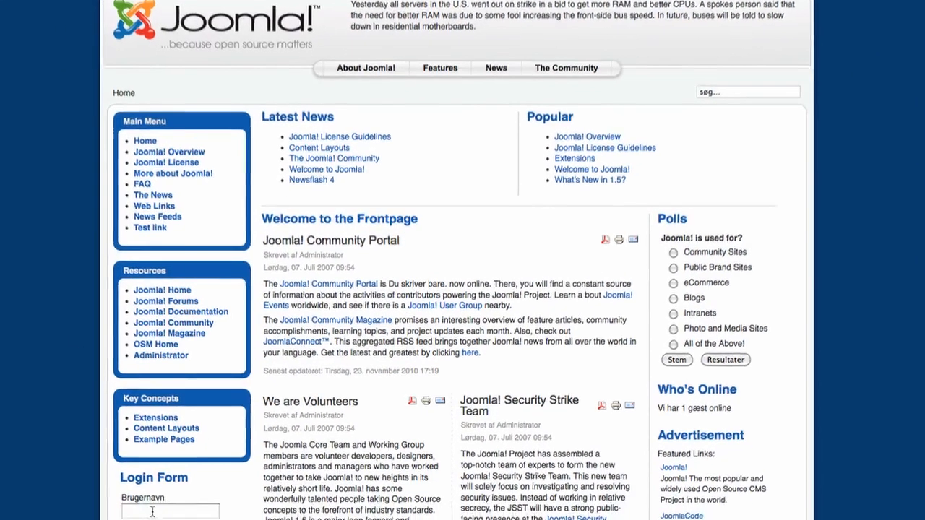
left_click(69, 486)
type("test")
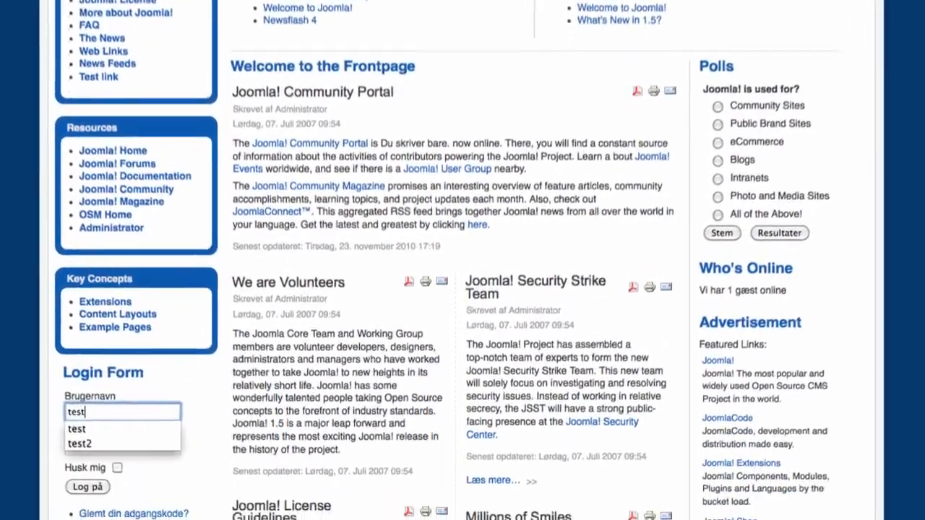
key("Tab")
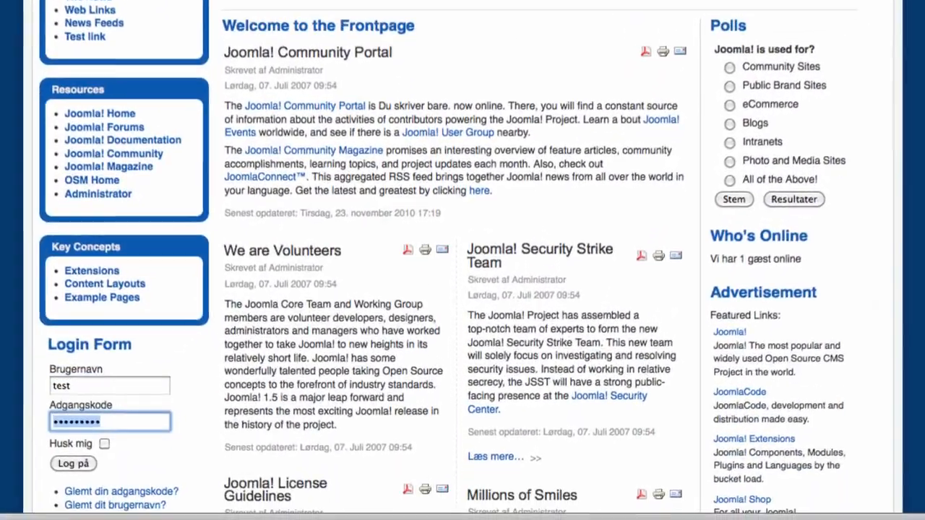
type("test")
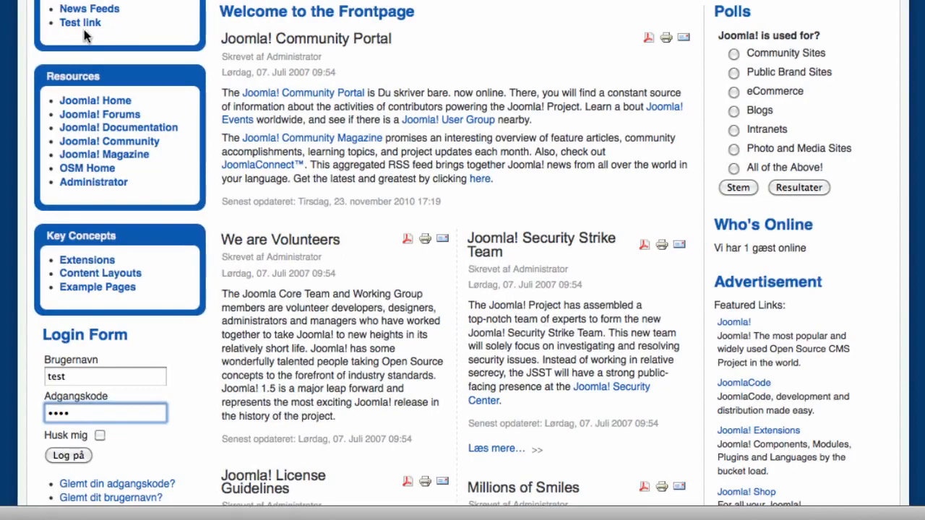
left_click(69, 455)
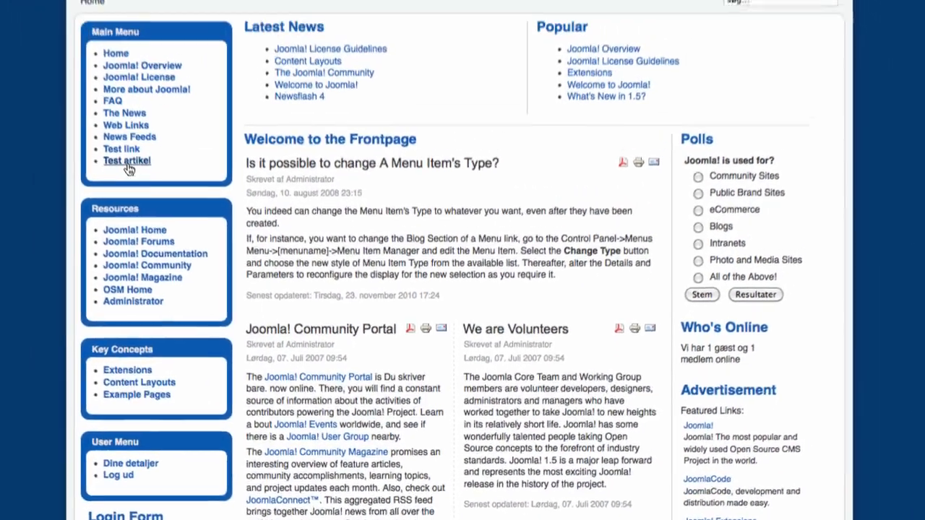
left_click(126, 163)
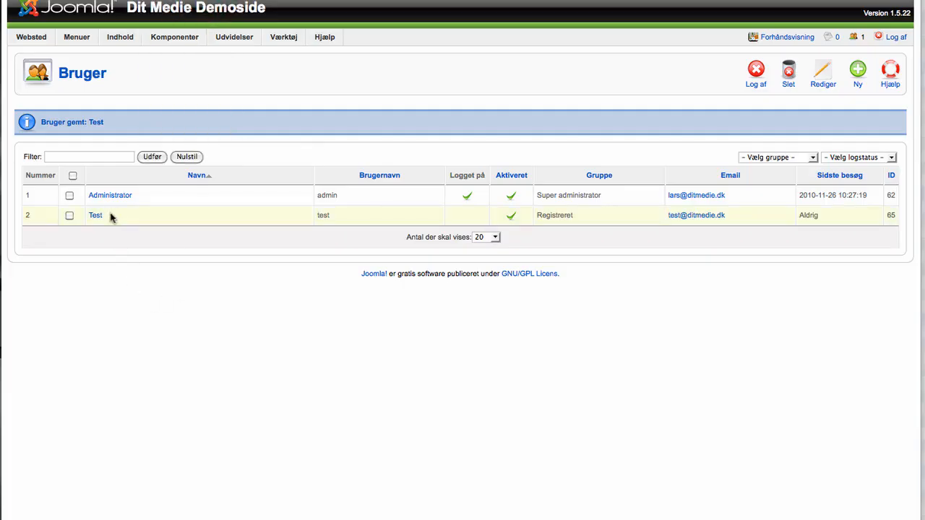
Step: Move the Test user from Registreret to the Editor group and save the account
left_click(95, 215)
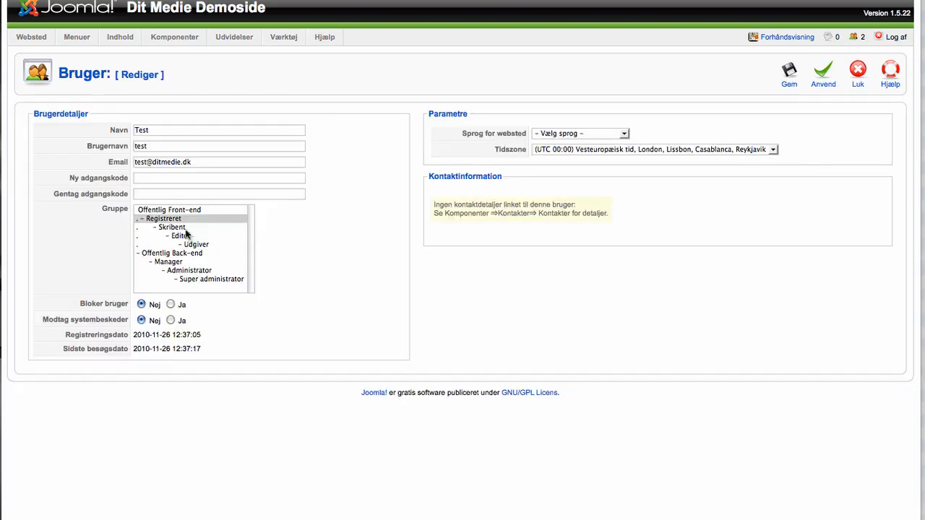
left_click(183, 239)
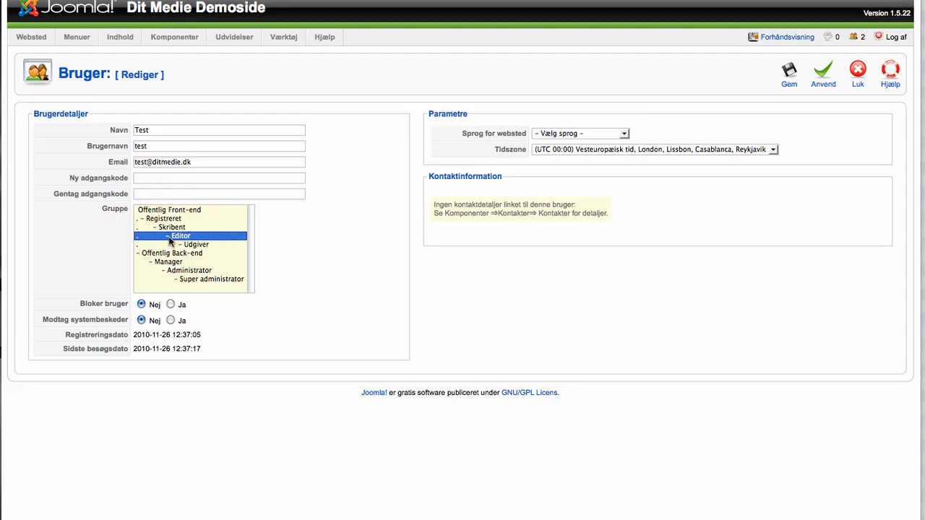
left_click(171, 241)
left_click(780, 75)
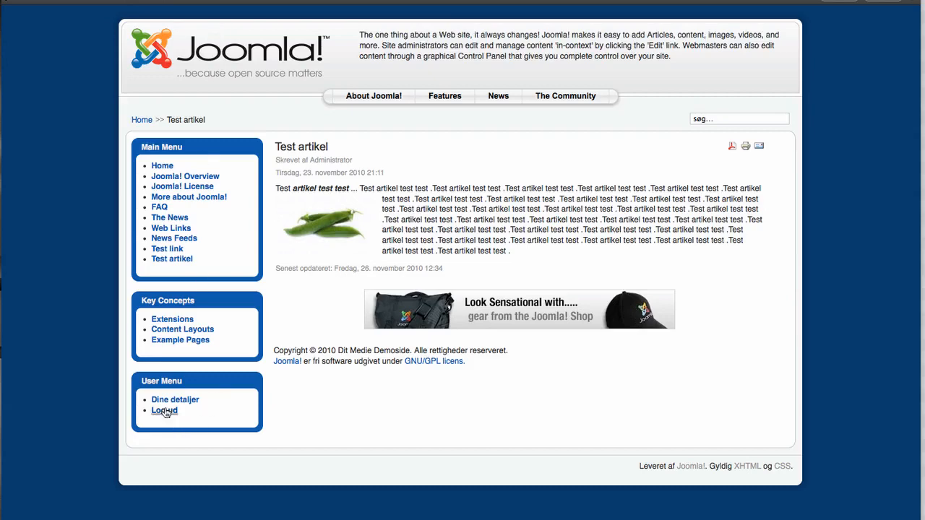
Step: Log out, log back in as test, and check the frontpage articles for edit icons
left_click(165, 411)
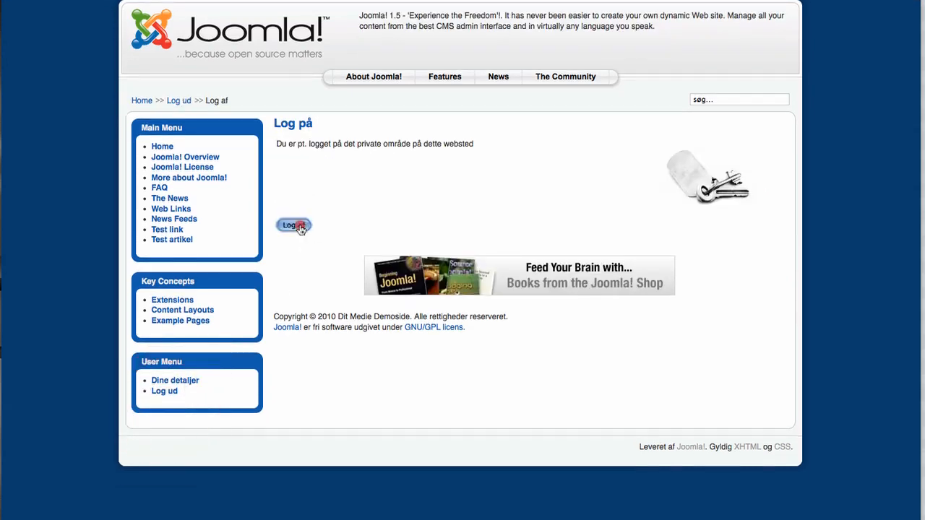
left_click(296, 226)
left_click(202, 499)
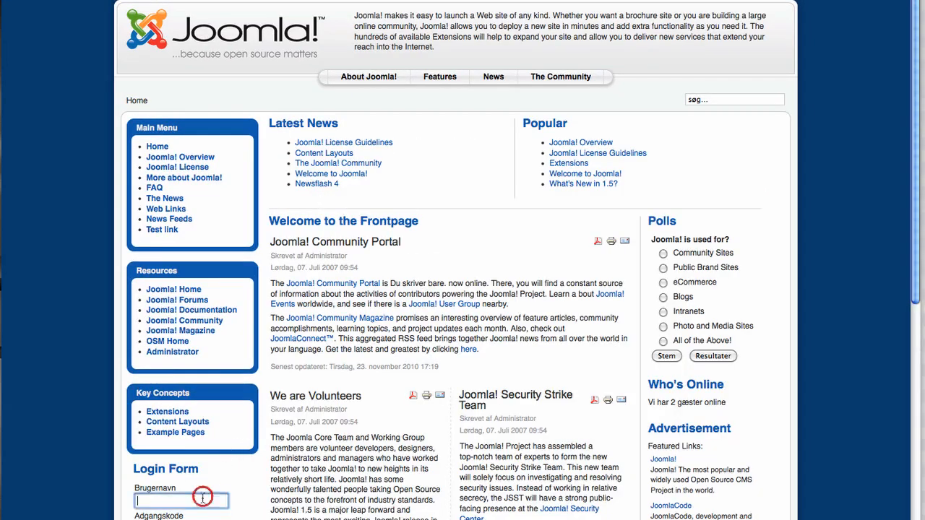
type("test")
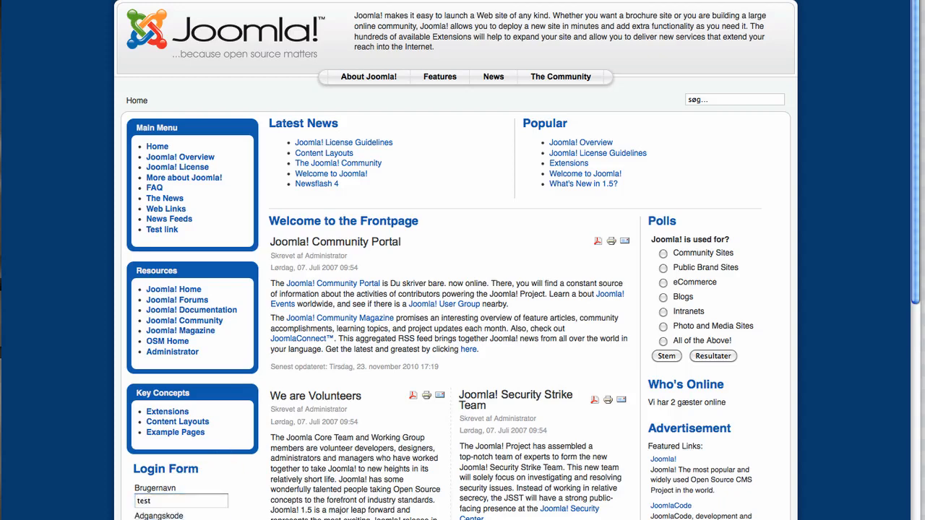
key("Return")
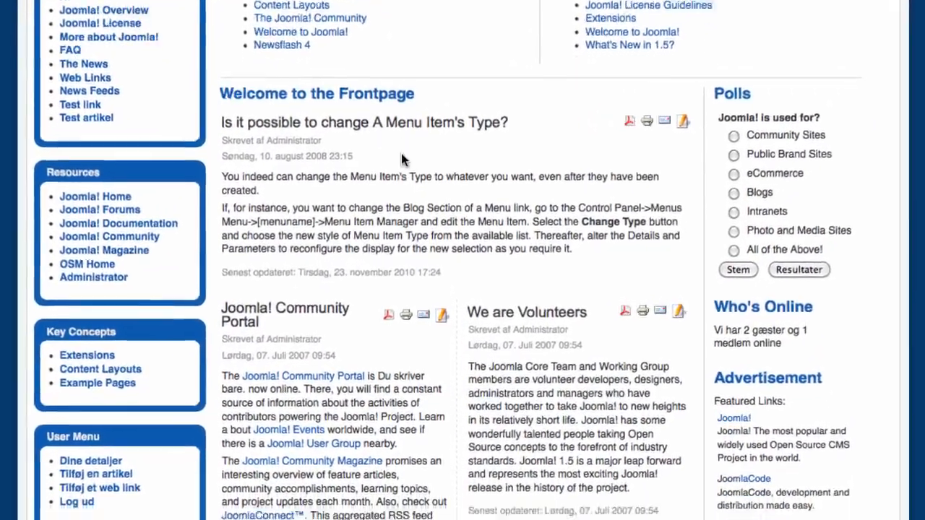
scroll(402, 159, "down", 3)
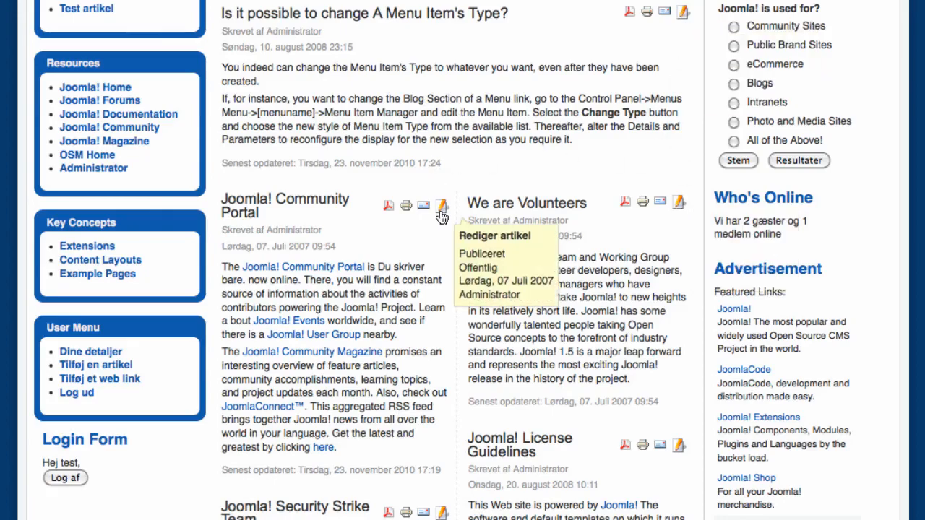
scroll(443, 215, "down", 7)
scroll(549, 58, "up", 8)
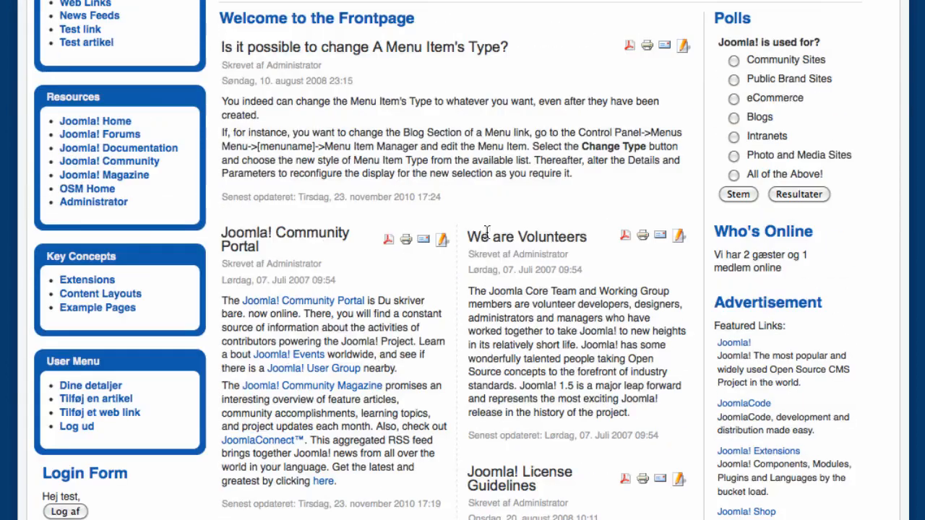
left_click(682, 48)
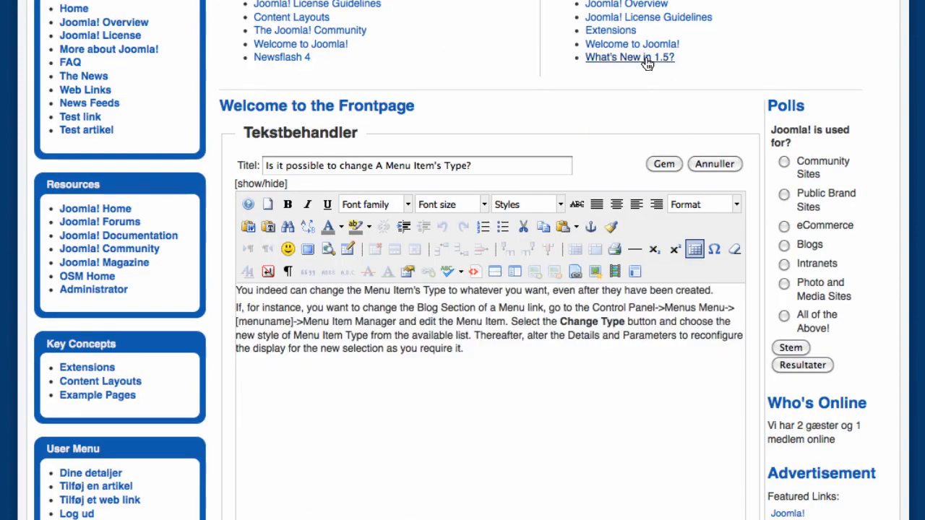
scroll(439, 307, "down", 8)
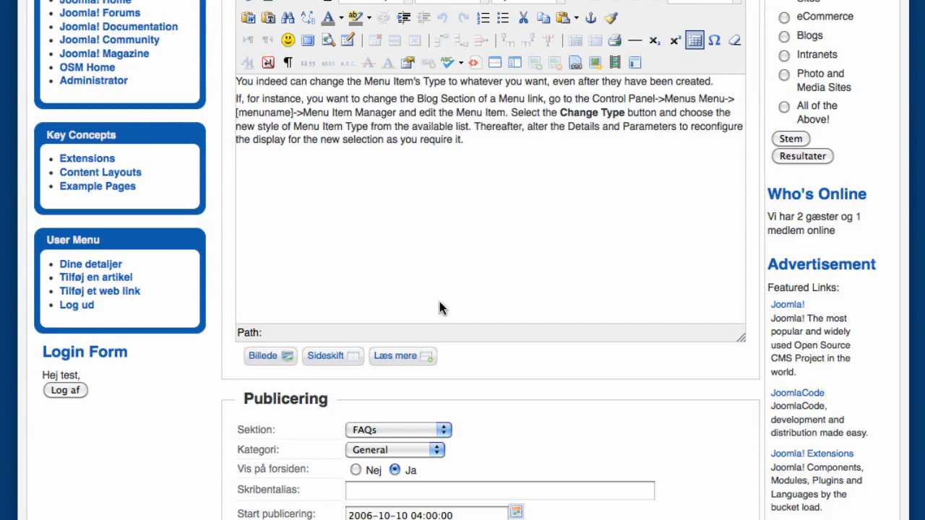
left_click(433, 126)
scroll(596, 188, "down", 3)
scroll(597, 188, "up", 2)
scroll(597, 190, "up", 3)
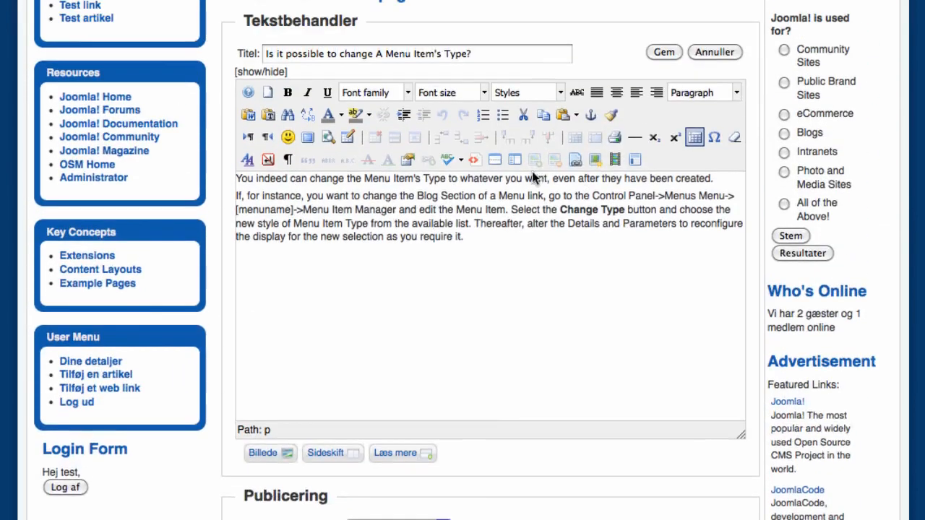
scroll(582, 99, "down", 2)
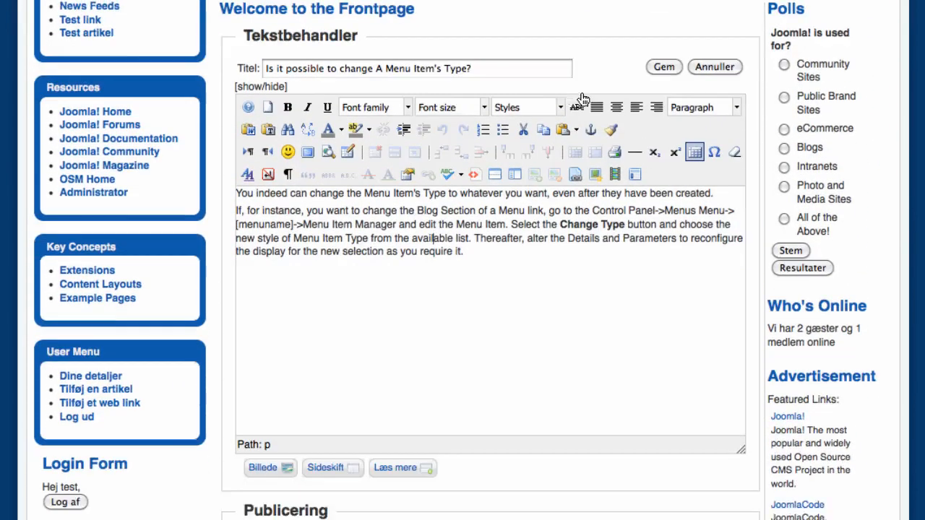
left_click(498, 21)
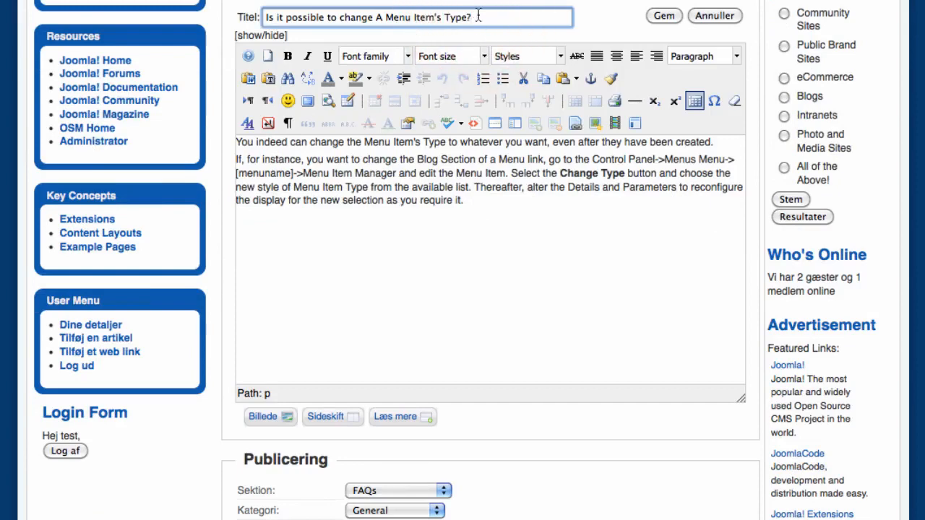
left_click_drag(480, 17, 446, 17)
left_click(481, 160)
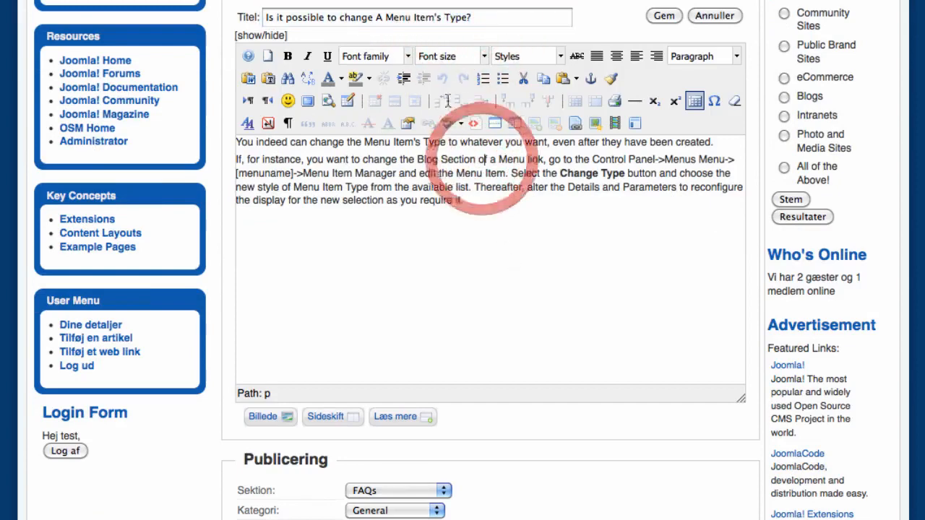
scroll(504, 258, "down", 2)
scroll(504, 258, "down", 3)
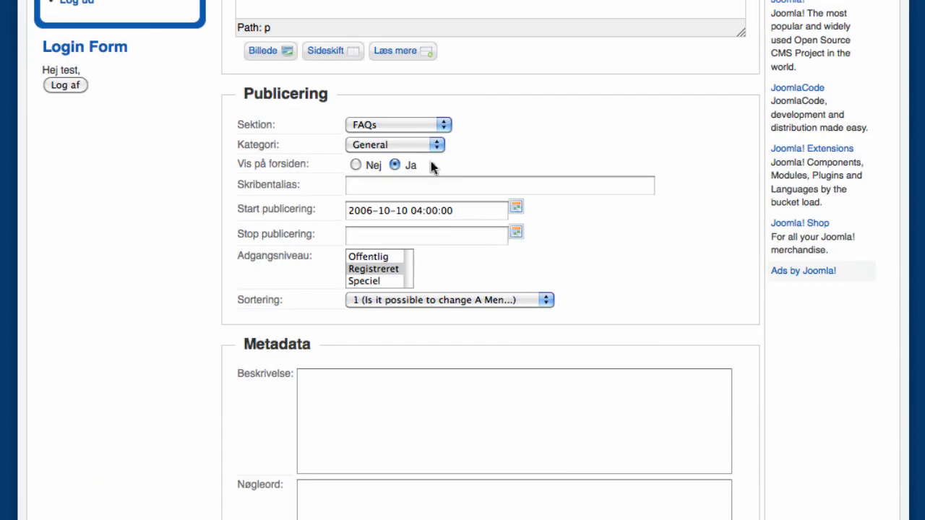
left_click(413, 124)
left_click(504, 120)
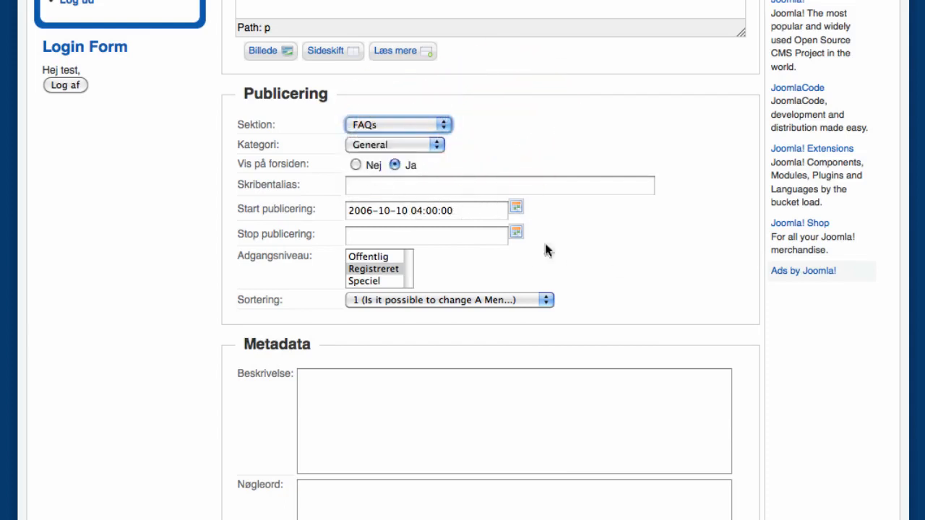
scroll(545, 249, "down", 3)
left_click(443, 233)
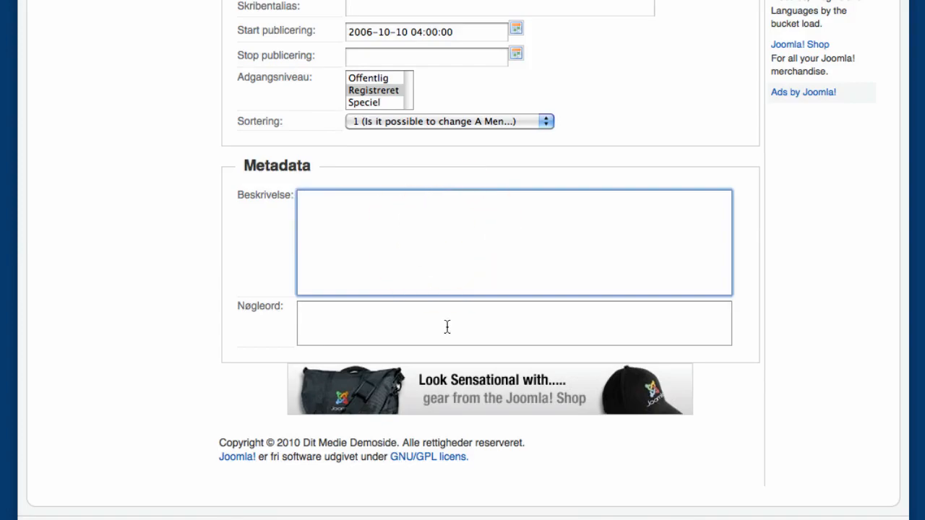
left_click(448, 312)
left_click(450, 248)
scroll(547, 258, "up", 3)
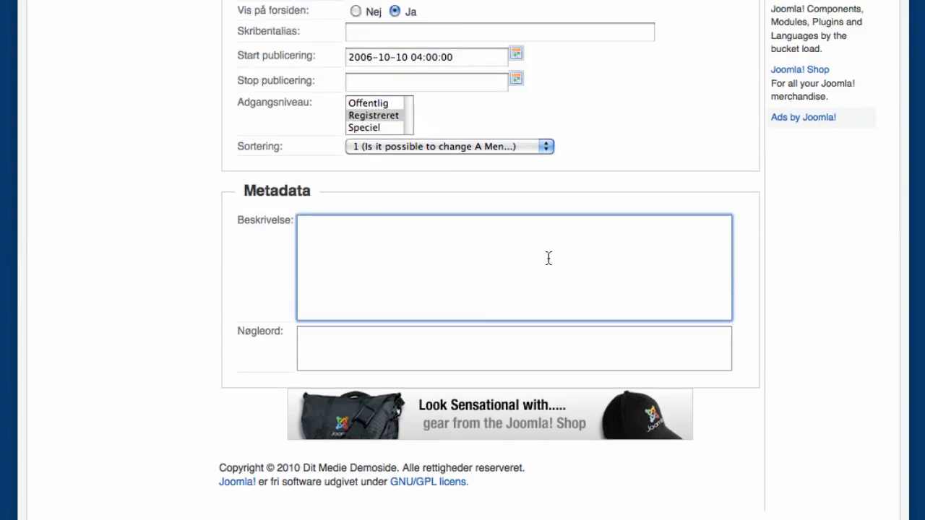
scroll(547, 261, "up", 9)
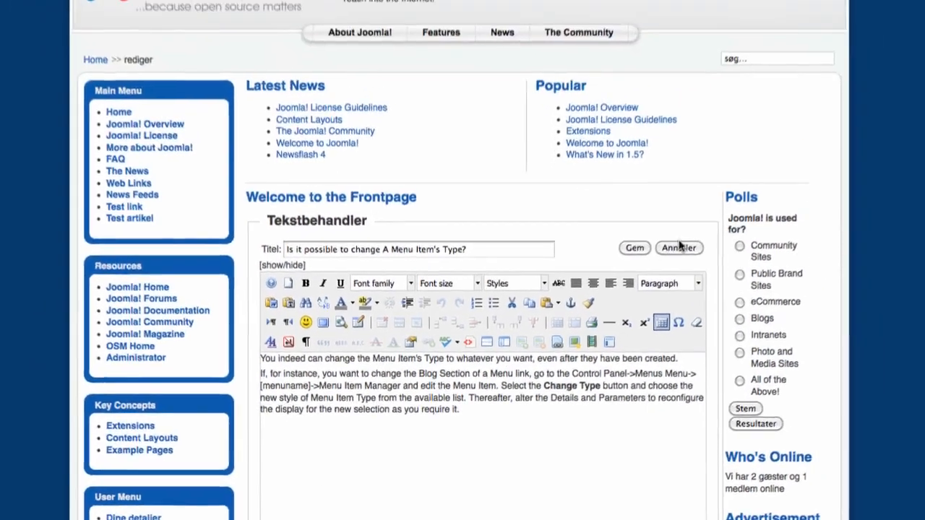
left_click(679, 247)
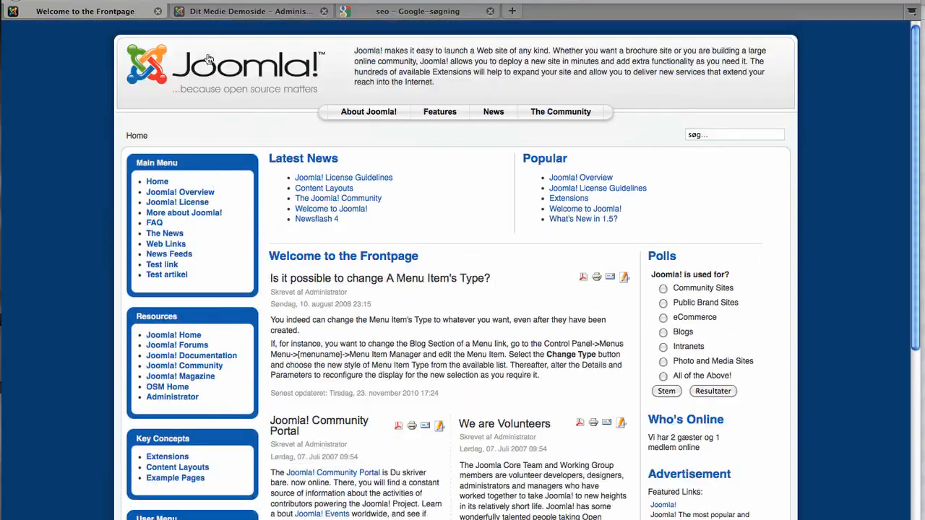
Step: Browse Artikler, then confirm the Kontrolpanel lists 'test' logged in as Editor beside admin
left_click(210, 13)
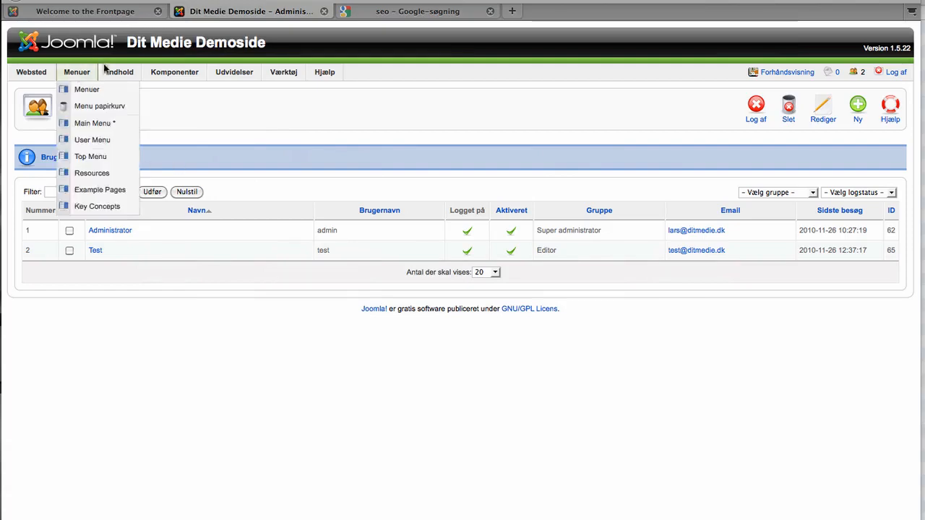
left_click(114, 88)
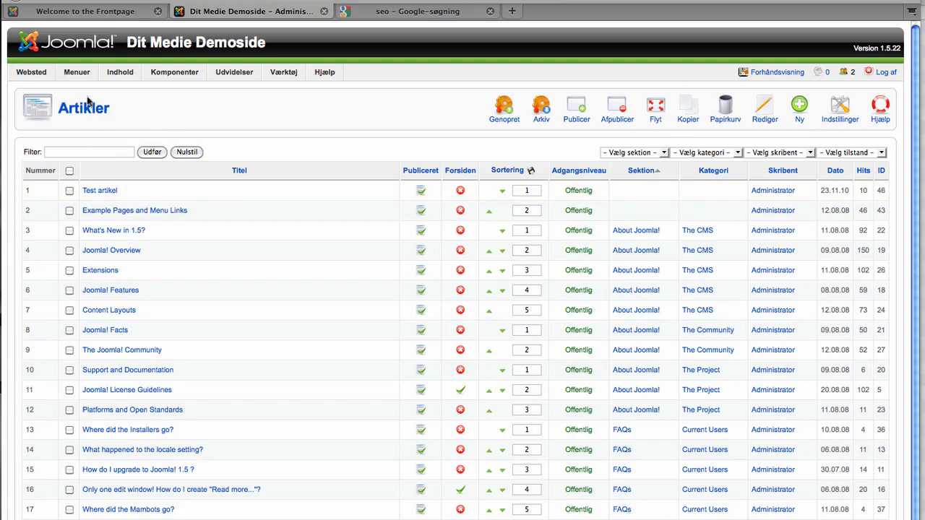
left_click(32, 89)
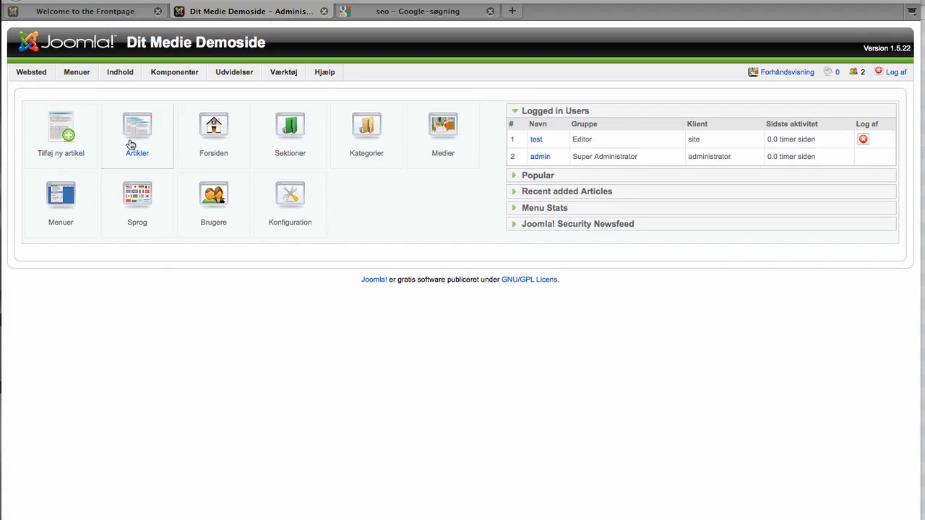
left_click(116, 10)
left_click(230, 13)
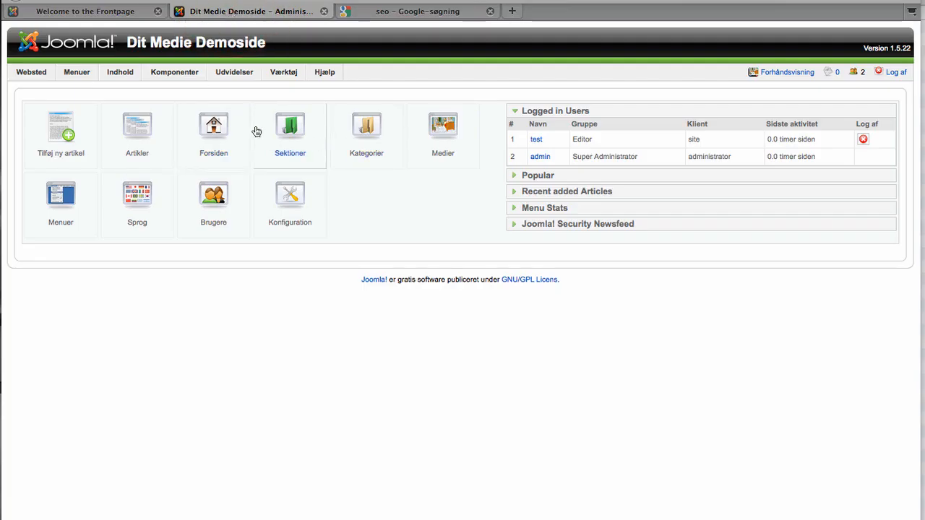
mouse_move(235, 79)
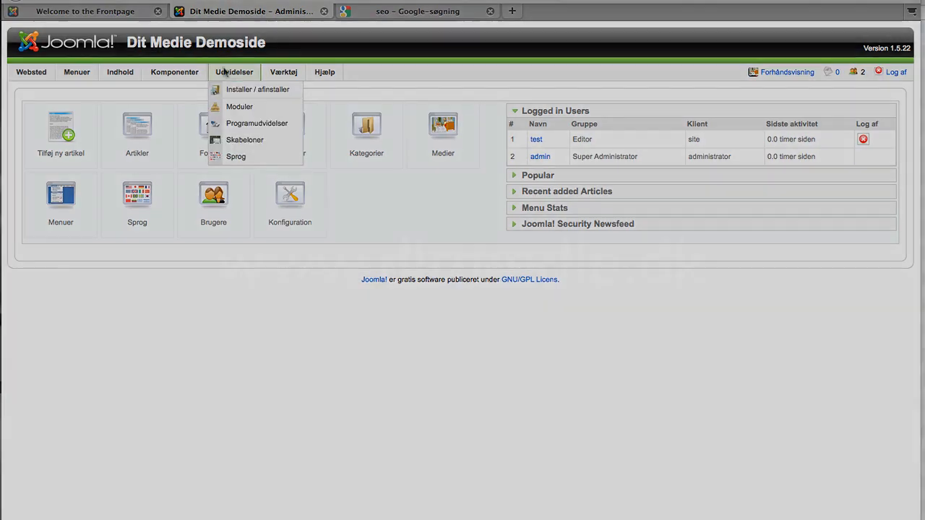